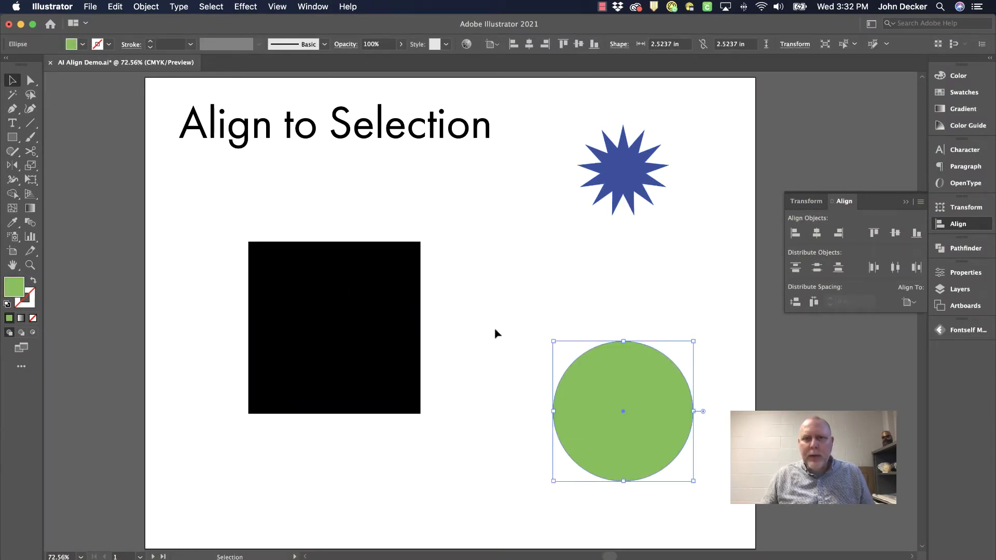
Select the black square on its own and browse the Align To target options
{"action": "left_click", "coordinate": [391, 262]}
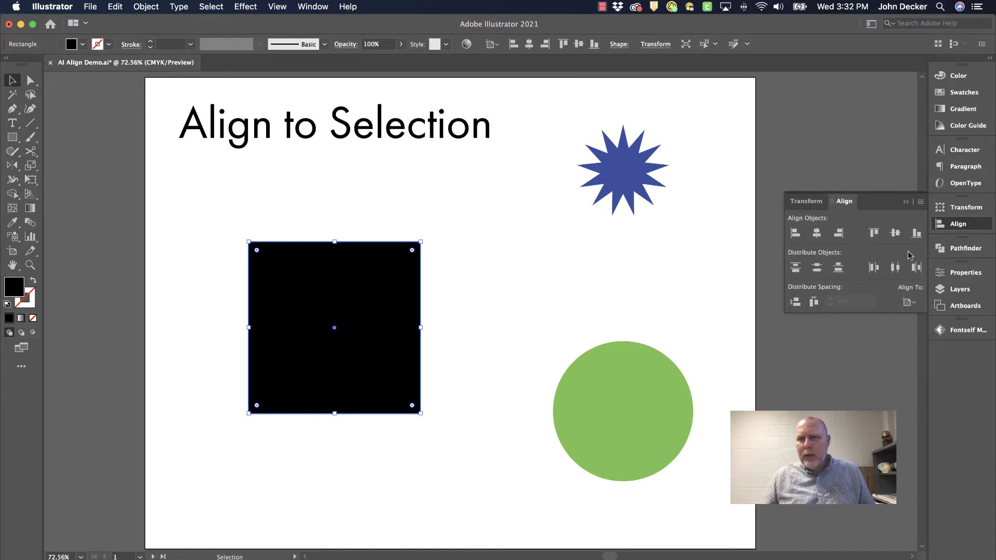
{"action": "left_click", "coordinate": [905, 203]}
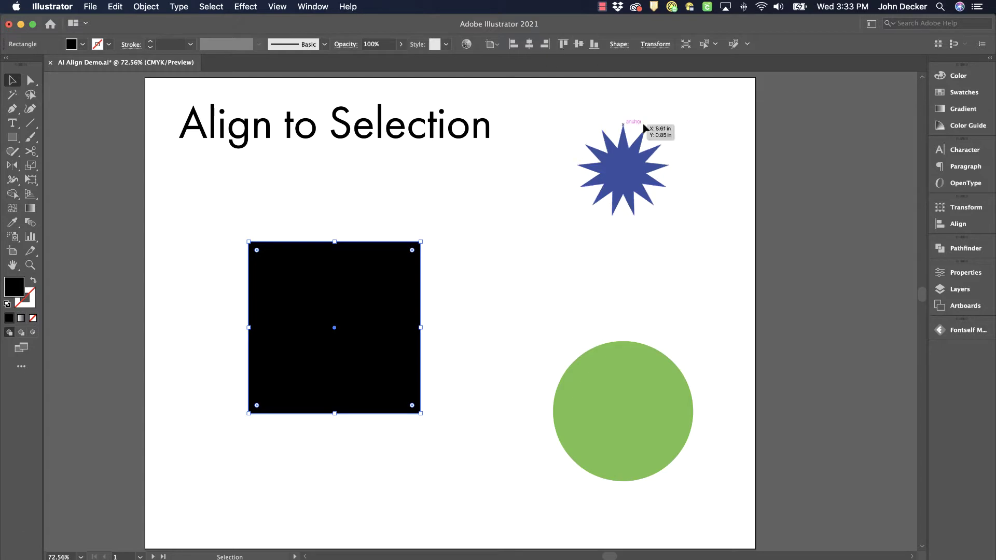
{"action": "left_click", "coordinate": [495, 46]}
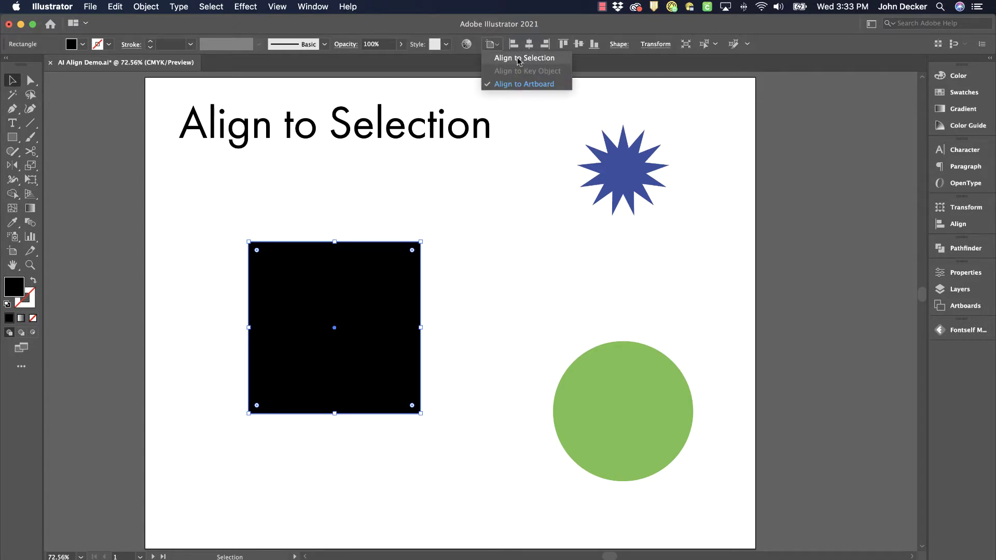
{"action": "left_click", "coordinate": [517, 58]}
{"action": "left_click", "coordinate": [492, 44]}
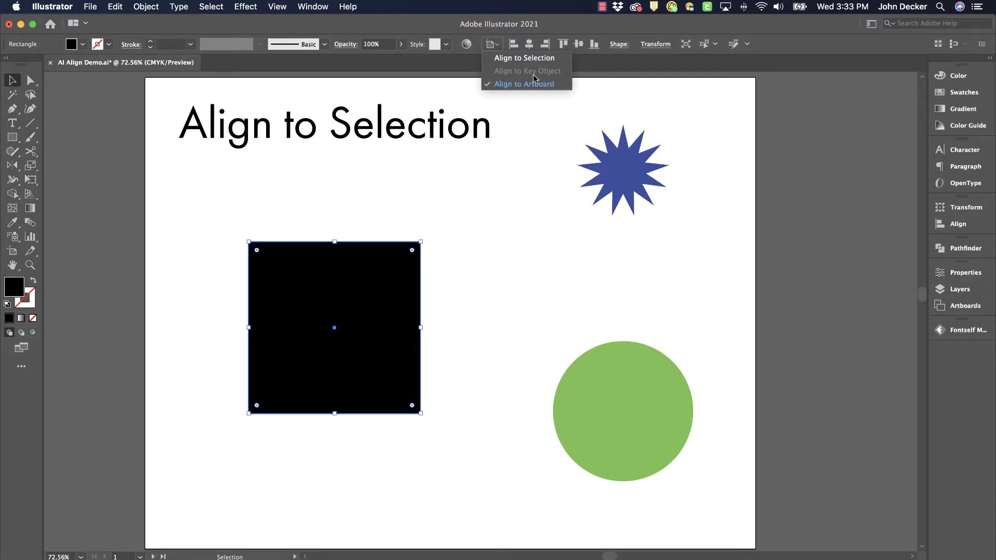
{"action": "left_click", "coordinate": [525, 89]}
{"action": "key", "text": "shift+F7"}
Marquee-select the square and green circle, keeping alignment relative to the Selection
{"action": "left_click", "coordinate": [214, 383]}
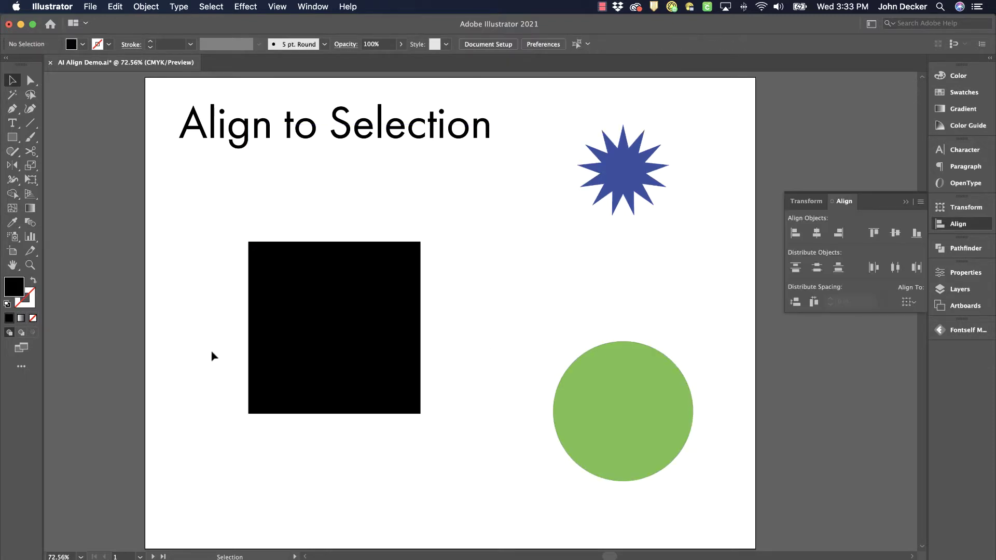
{"action": "left_click_drag", "start_coordinate": [207, 344], "coordinate": [705, 512]}
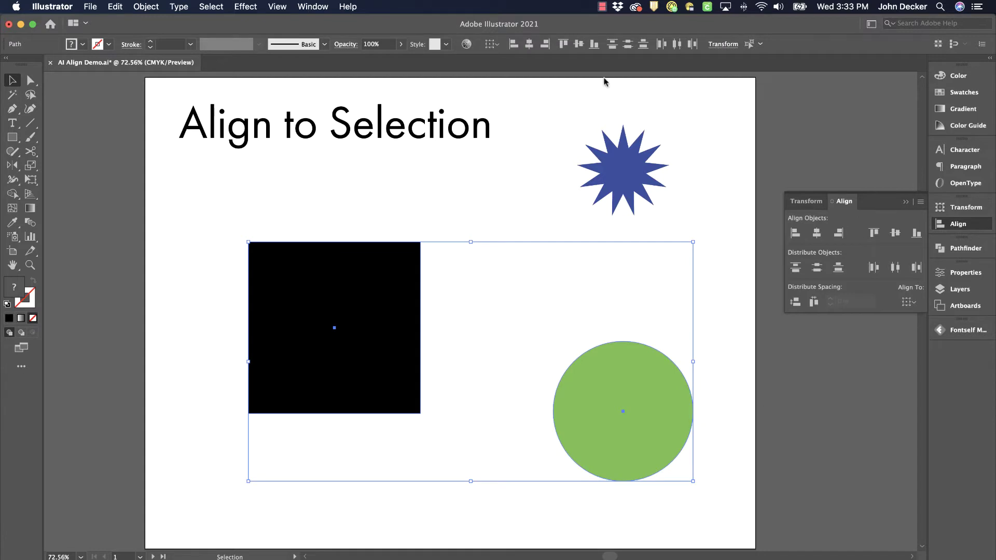
{"action": "left_click", "coordinate": [491, 44]}
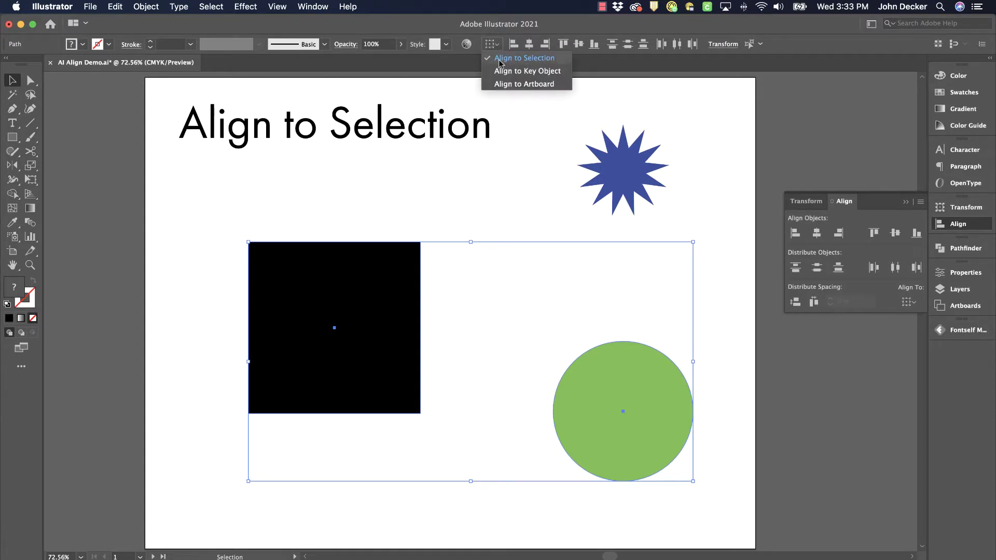
{"action": "left_click", "coordinate": [499, 45]}
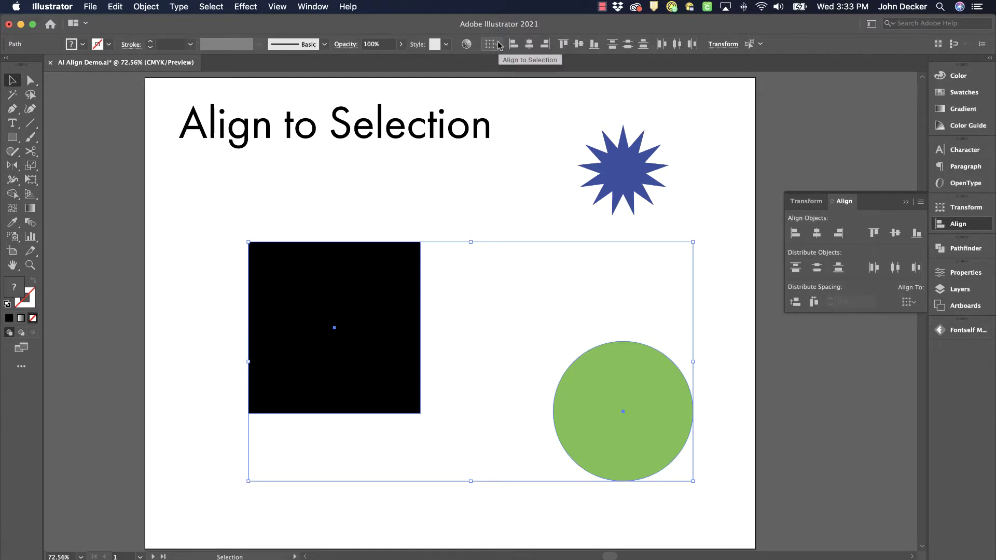
Align the circle to the square's left, right, top and bottom edges in turn, then deselect
{"action": "left_click", "coordinate": [513, 46]}
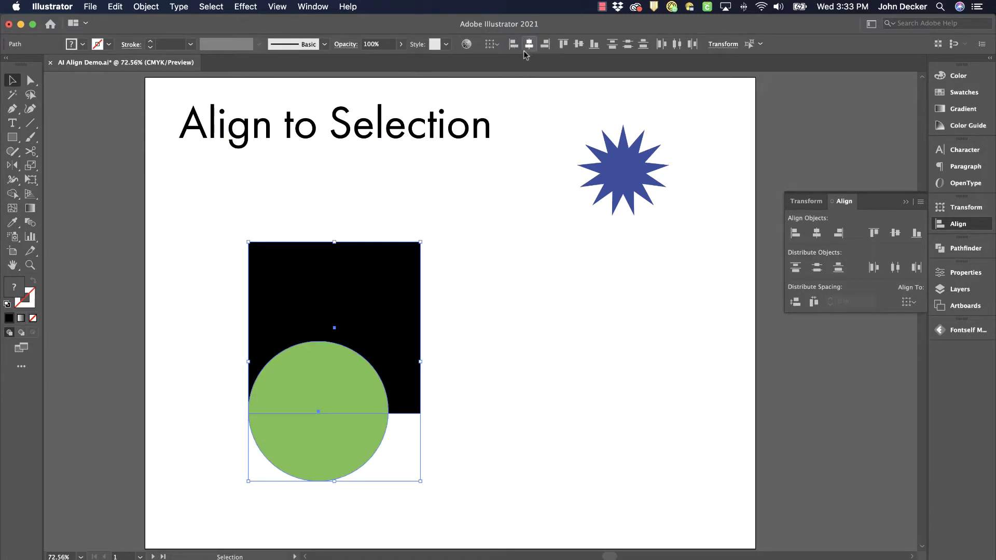
{"action": "left_click", "coordinate": [545, 47]}
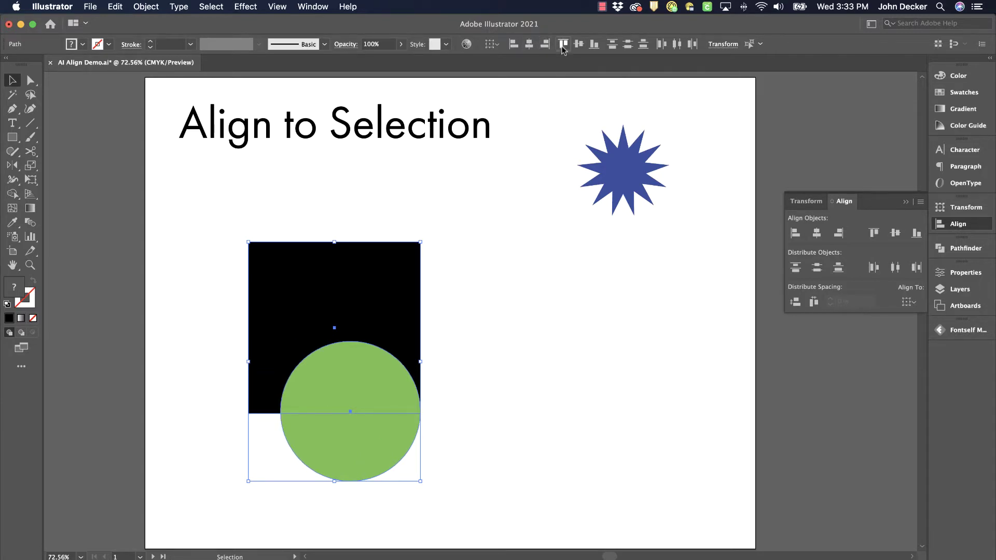
{"action": "left_click", "coordinate": [563, 46]}
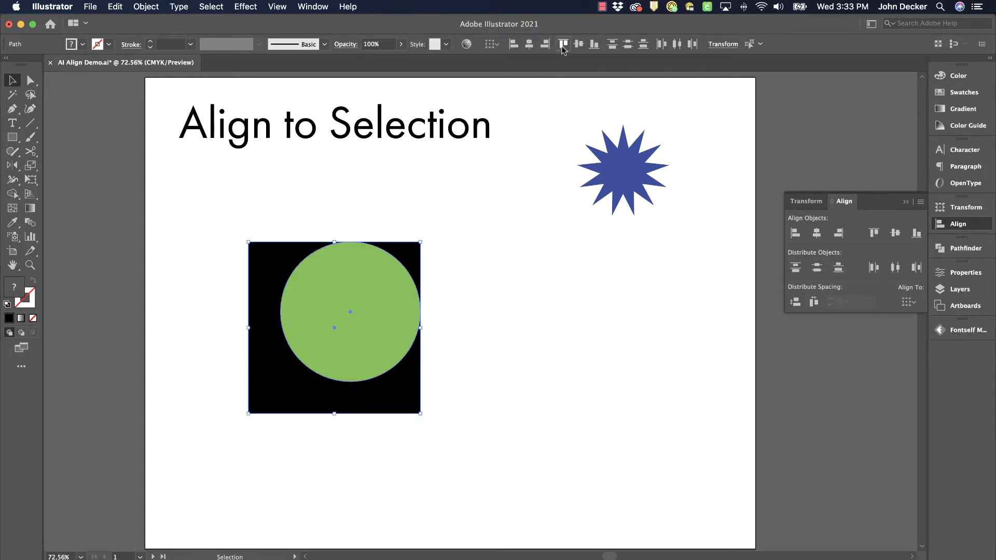
{"action": "left_click", "coordinate": [593, 45]}
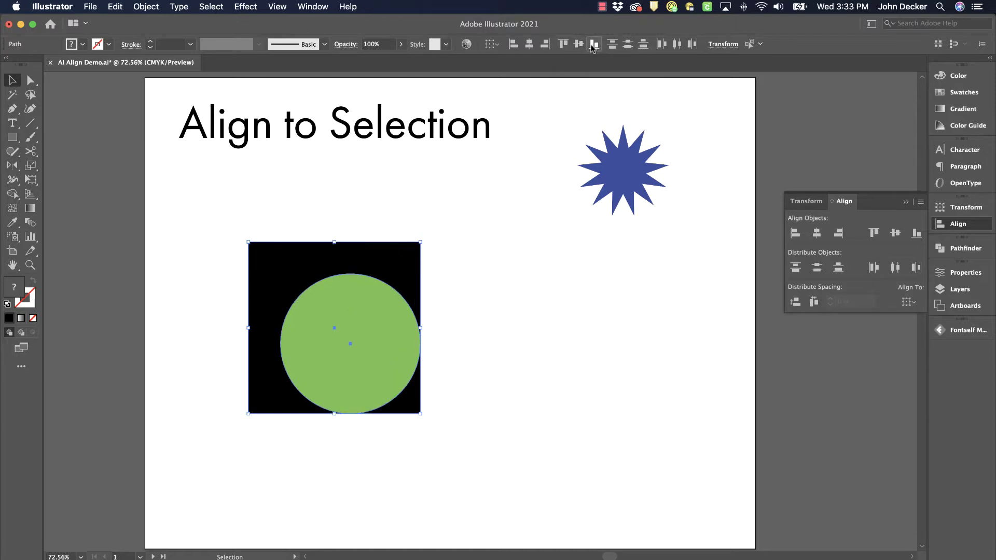
{"action": "left_click", "coordinate": [528, 362]}
Move the circle to the lower right, then centre it and the square horizontally and vertically
{"action": "left_click_drag", "start_coordinate": [402, 338], "coordinate": [597, 417]}
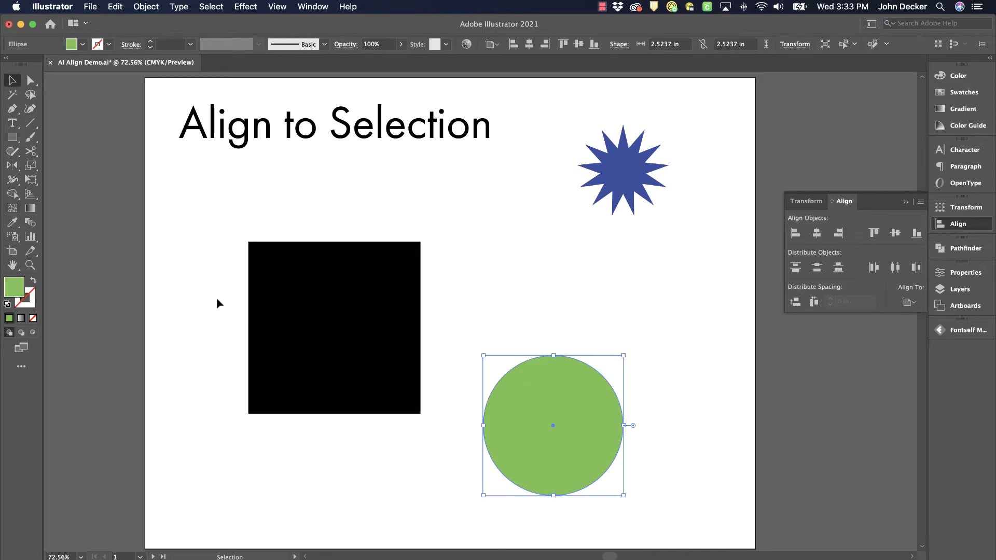
{"action": "left_click_drag", "start_coordinate": [218, 302], "coordinate": [677, 505]}
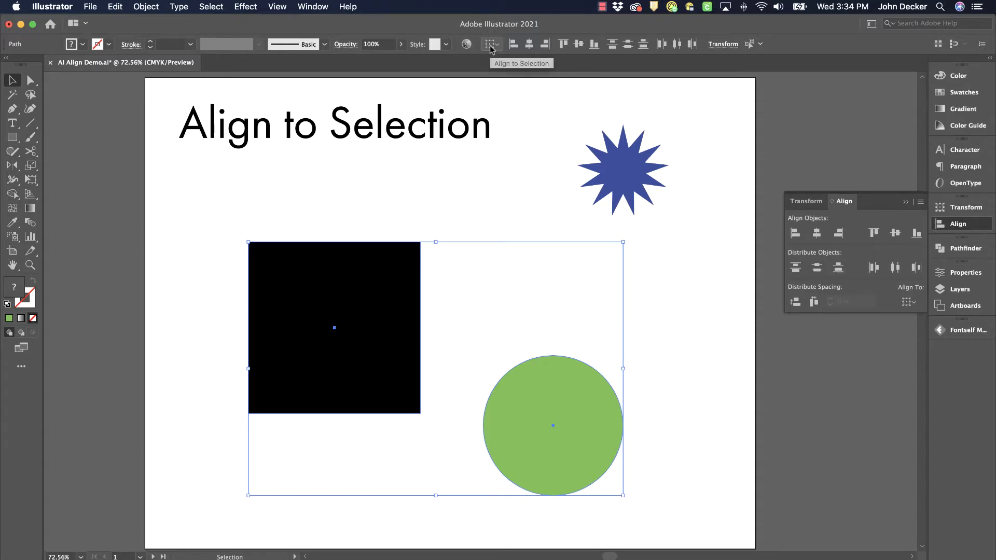
{"action": "left_click", "coordinate": [529, 44]}
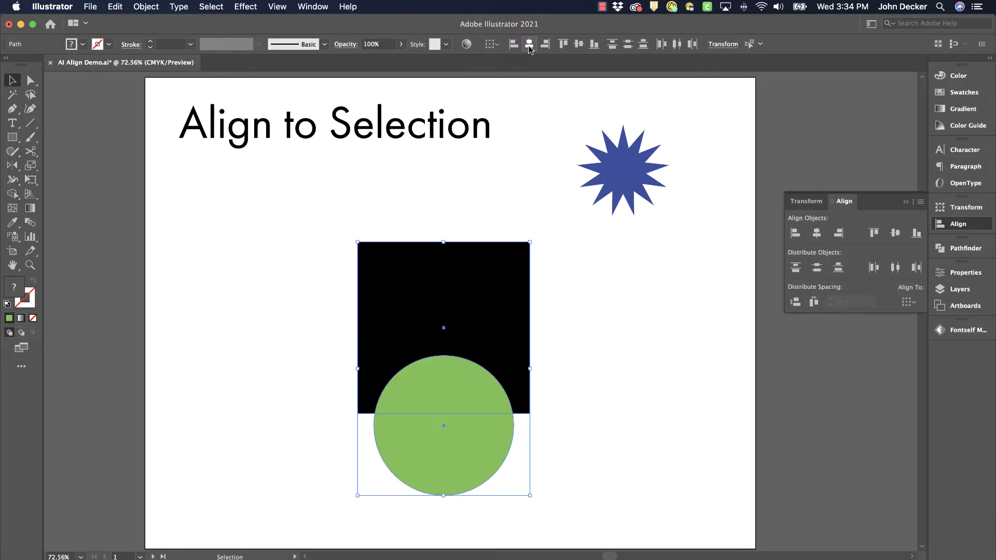
{"action": "left_click", "coordinate": [578, 44]}
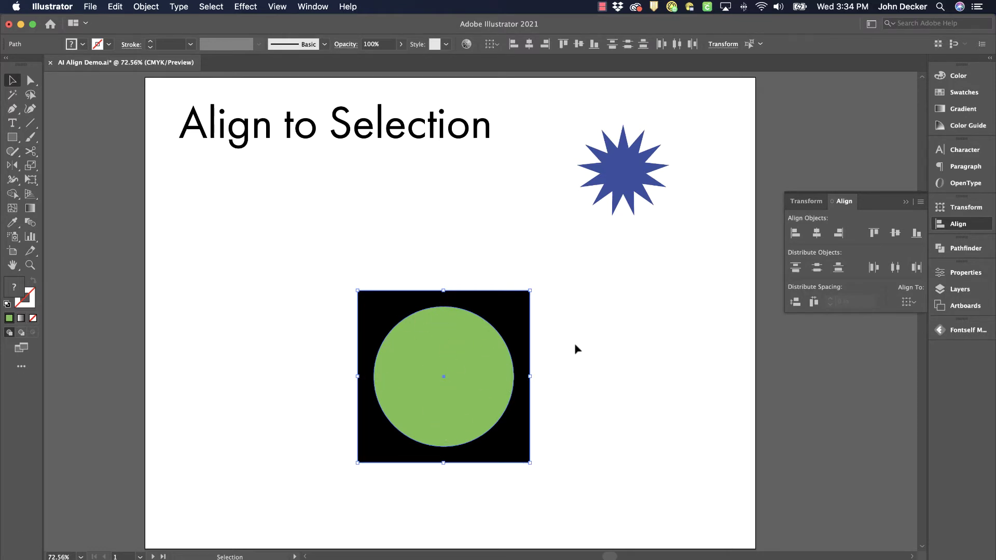
{"action": "left_click", "coordinate": [491, 366]}
Reposition the green circle by hand around the square, briefly checking the view options
{"action": "left_click_drag", "start_coordinate": [481, 351], "coordinate": [486, 370]}
{"action": "left_click", "coordinate": [276, 7]}
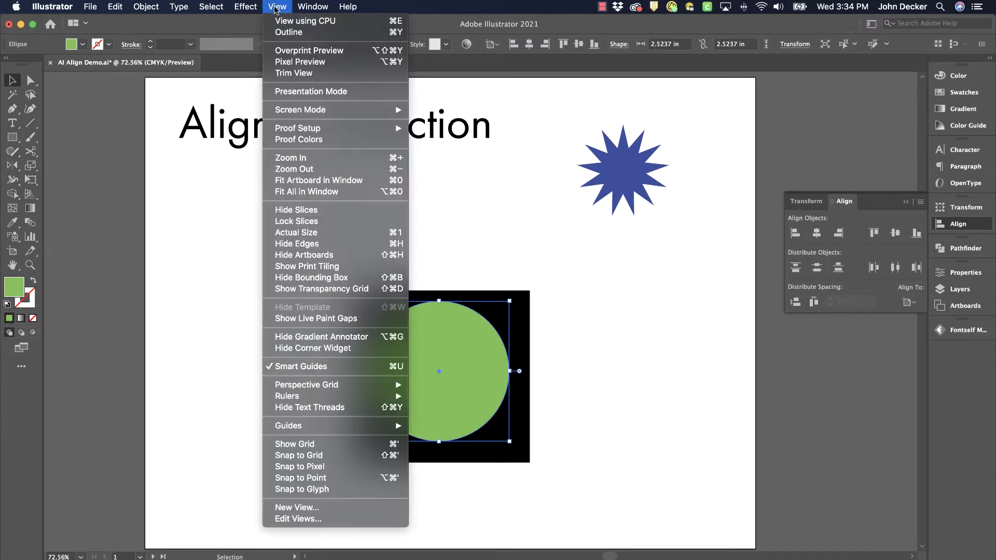
{"action": "mouse_move", "coordinate": [314, 7]}
{"action": "left_click", "coordinate": [272, 5]}
{"action": "left_click", "coordinate": [627, 355]}
{"action": "left_click_drag", "start_coordinate": [469, 363], "coordinate": [474, 363]}
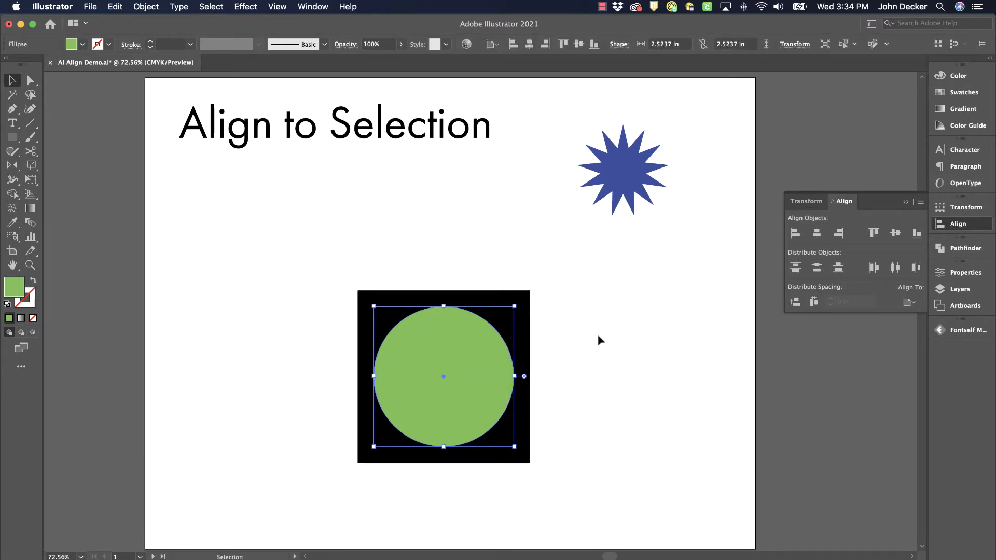
{"action": "left_click", "coordinate": [610, 359]}
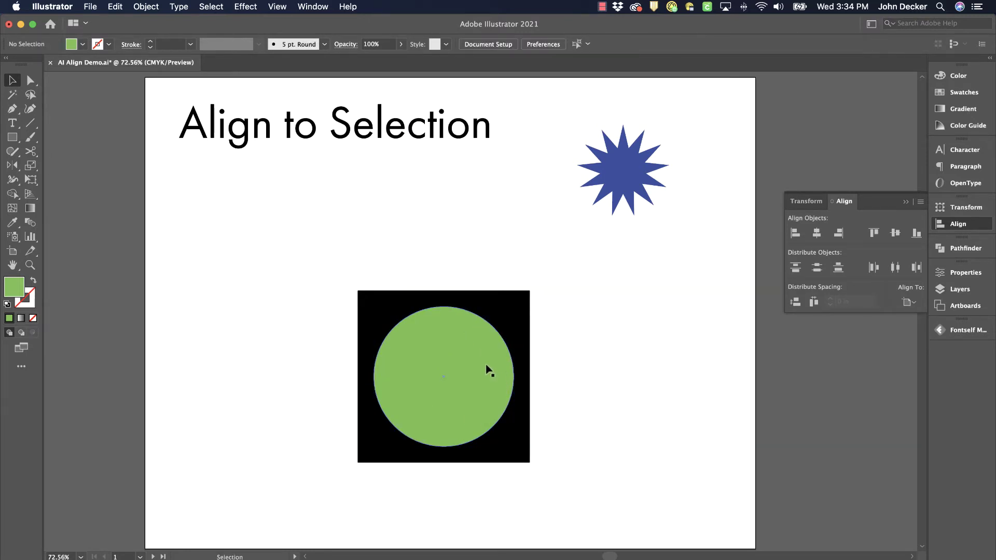
Move the circle off to the lower right, then centre both shapes on each other both ways
{"action": "left_click_drag", "start_coordinate": [481, 372], "coordinate": [640, 429]}
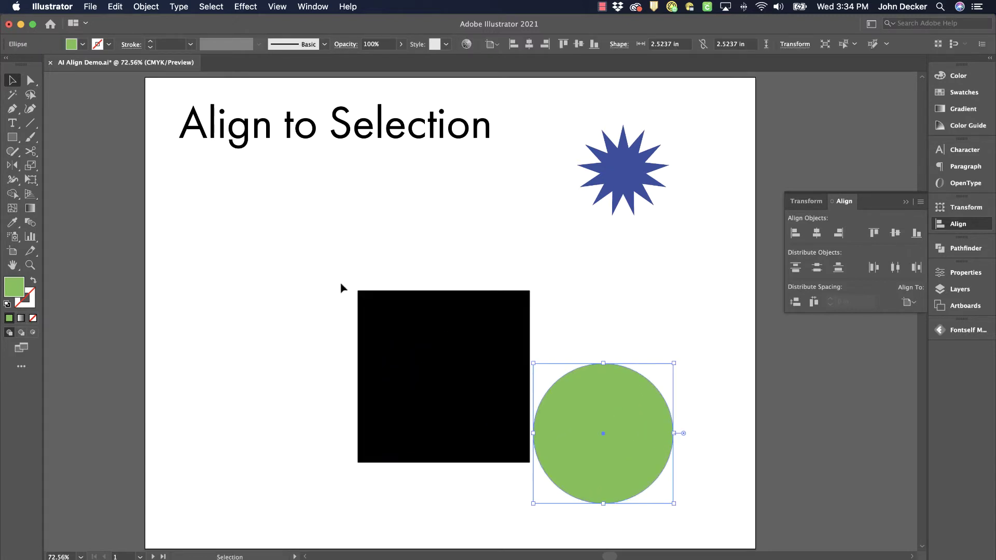
{"action": "left_click_drag", "start_coordinate": [337, 275], "coordinate": [692, 472]}
{"action": "left_click", "coordinate": [529, 44]}
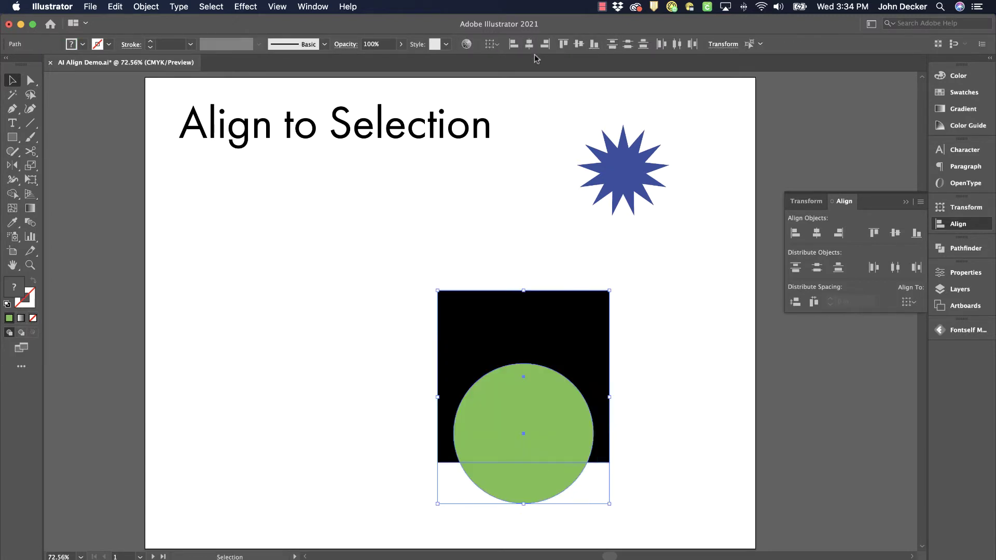
{"action": "left_click", "coordinate": [579, 44]}
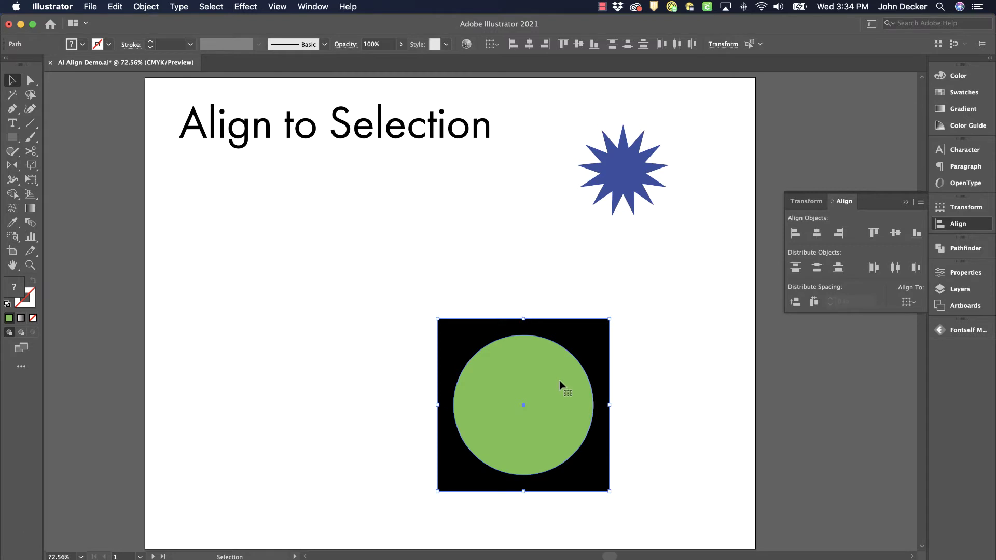
Move the square up-left, stack square, circle and star concentrically, then undo the stacking
{"action": "left_click", "coordinate": [614, 358]}
{"action": "left_click_drag", "start_coordinate": [593, 334], "coordinate": [345, 231]}
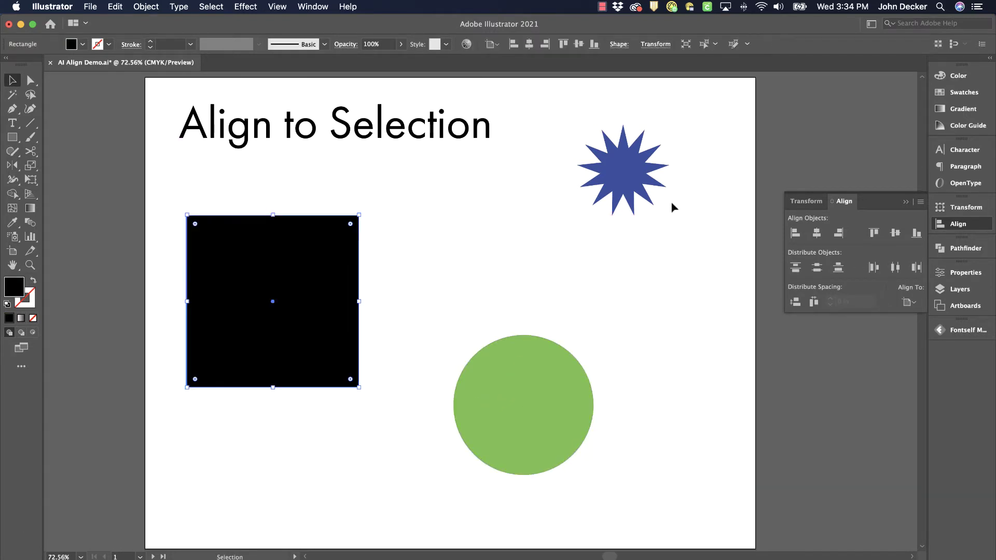
{"action": "left_click_drag", "start_coordinate": [674, 204], "coordinate": [278, 484]}
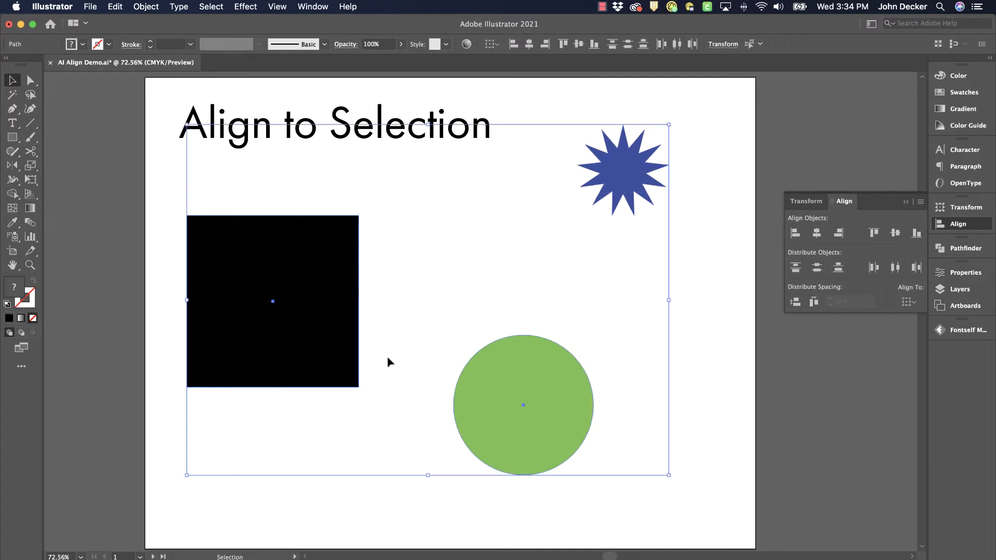
{"action": "left_click", "coordinate": [529, 44]}
{"action": "left_click", "coordinate": [580, 45]}
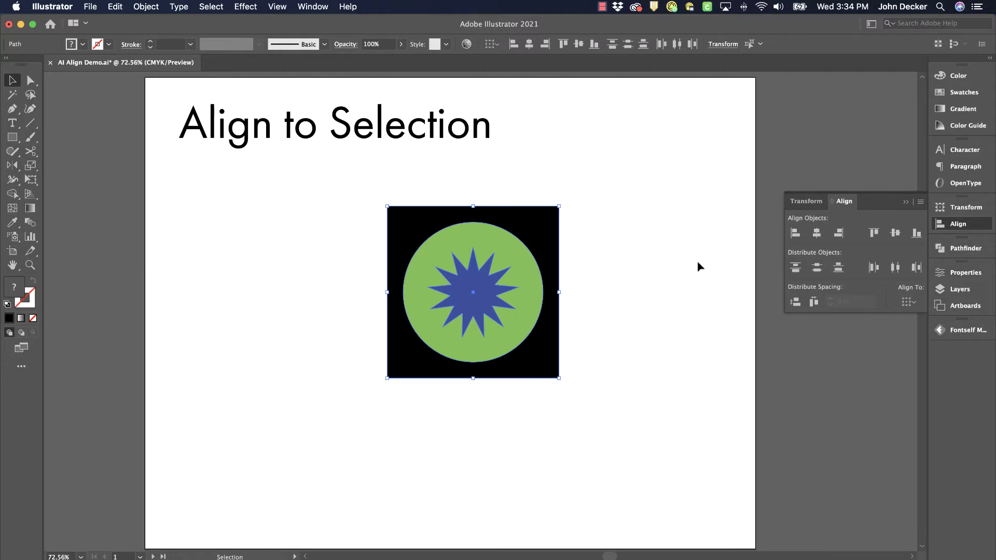
{"action": "key", "text": "a"}
{"action": "key", "text": "super+z"}
{"action": "key", "text": "super+z"}
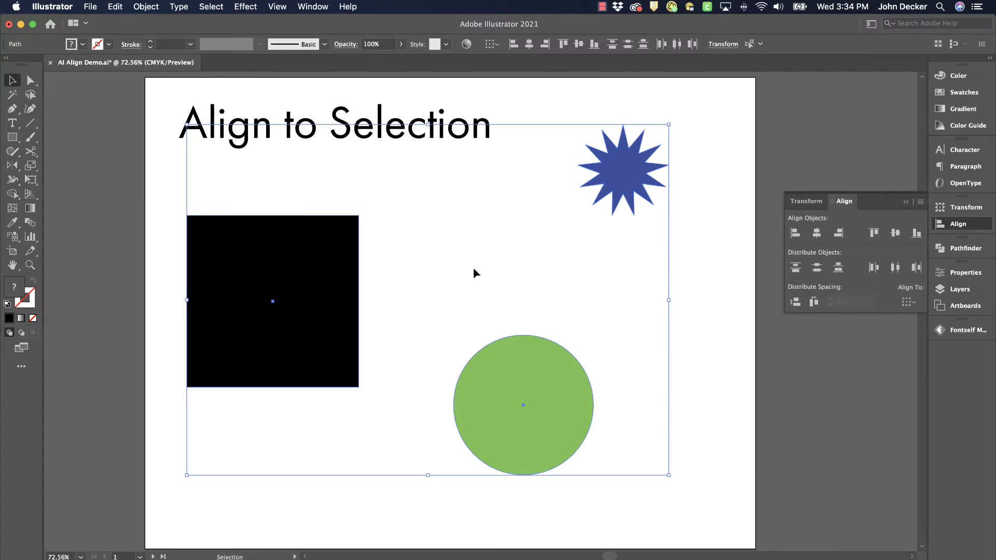
Centre the circle on the black square as key object, then undo both alignments
{"action": "left_click", "coordinate": [406, 275]}
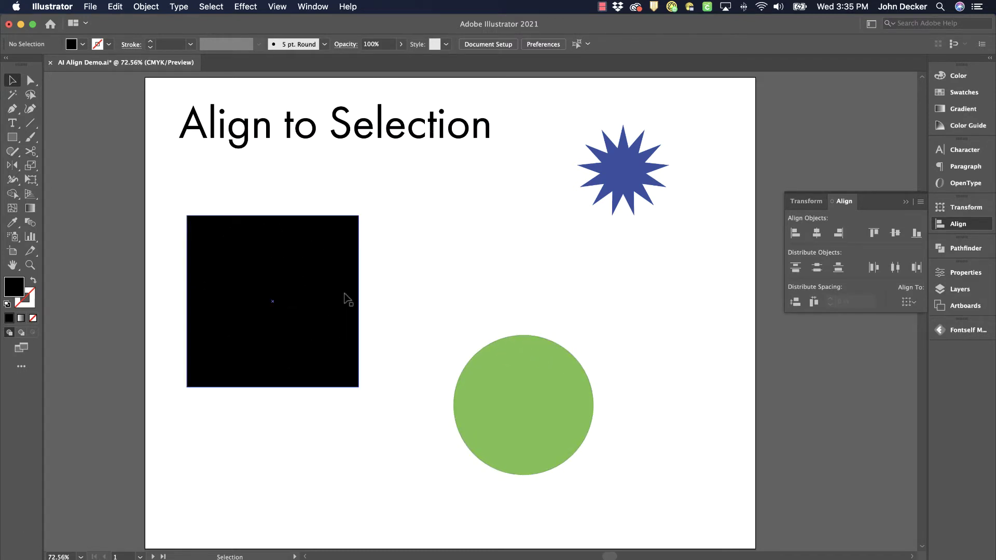
{"action": "left_click_drag", "start_coordinate": [193, 449], "coordinate": [554, 305]}
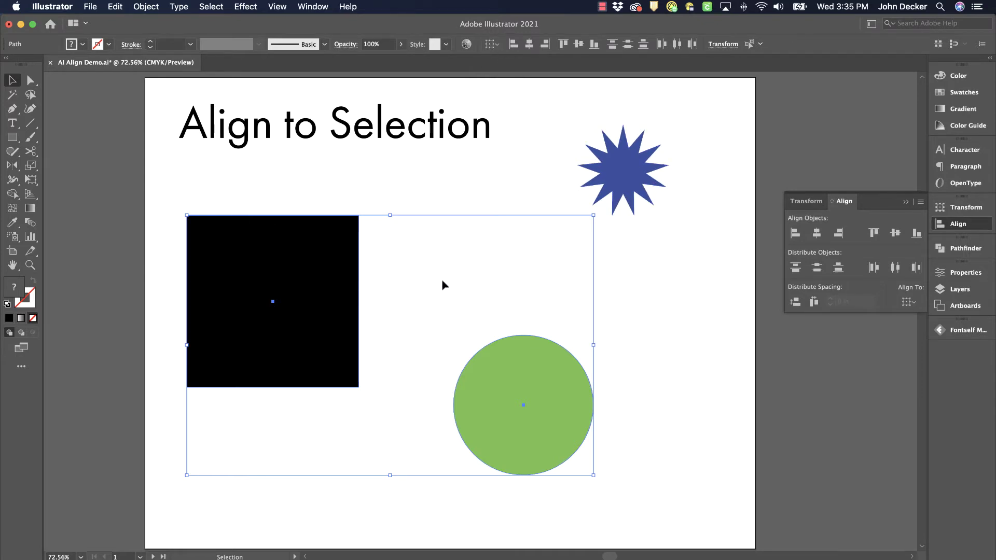
{"action": "left_click", "coordinate": [299, 253]}
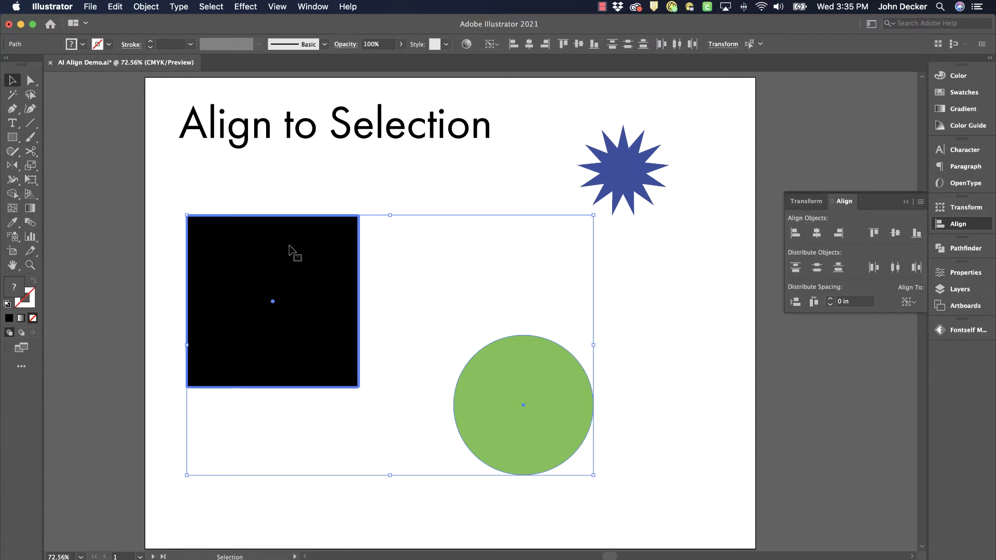
{"action": "left_click", "coordinate": [529, 45]}
{"action": "left_click", "coordinate": [579, 43]}
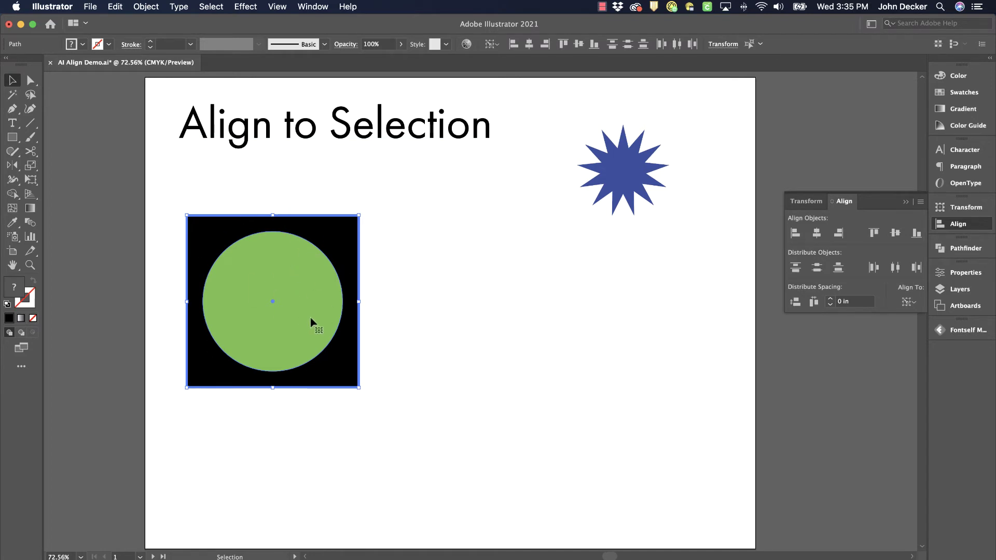
{"action": "key", "text": "super+z"}
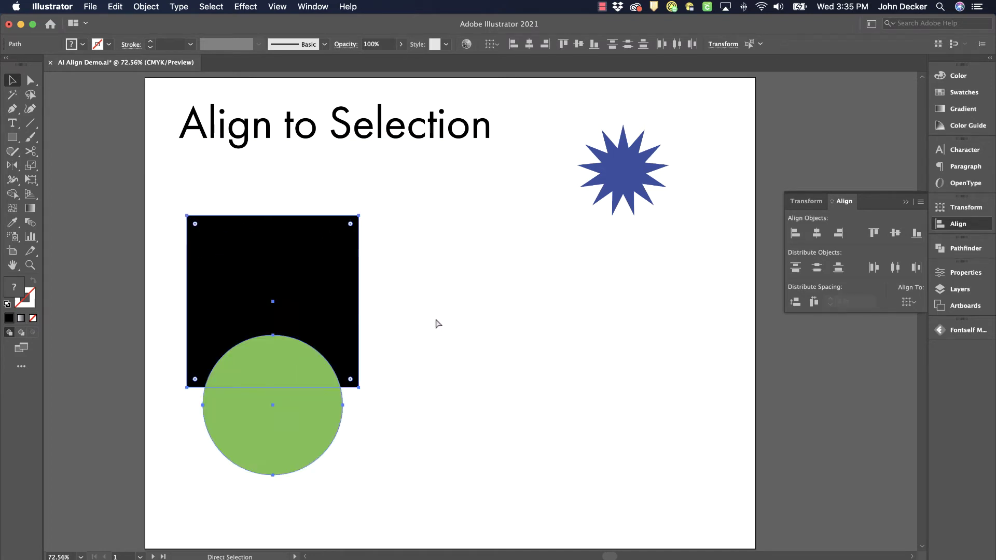
{"action": "key", "text": "super+z"}
With the green circle as key object, centre the square and star on it horizontally and vertically
{"action": "left_click", "coordinate": [430, 286]}
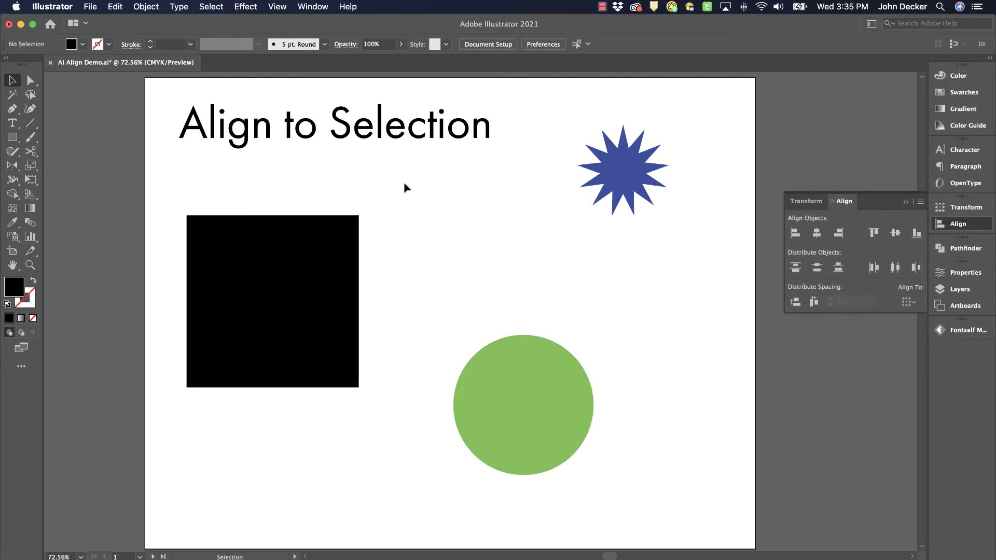
{"action": "left_click_drag", "start_coordinate": [307, 183], "coordinate": [647, 421]}
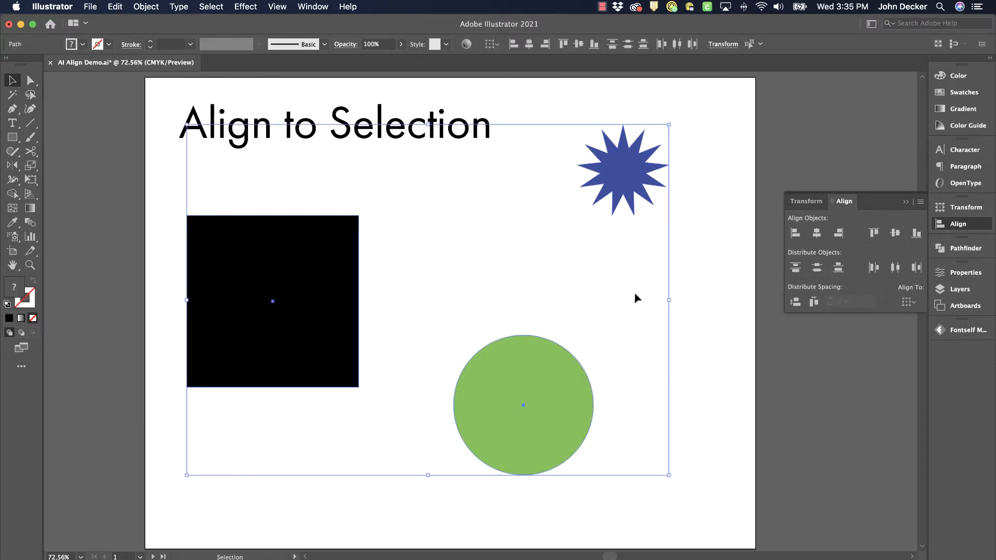
{"action": "left_click", "coordinate": [532, 358]}
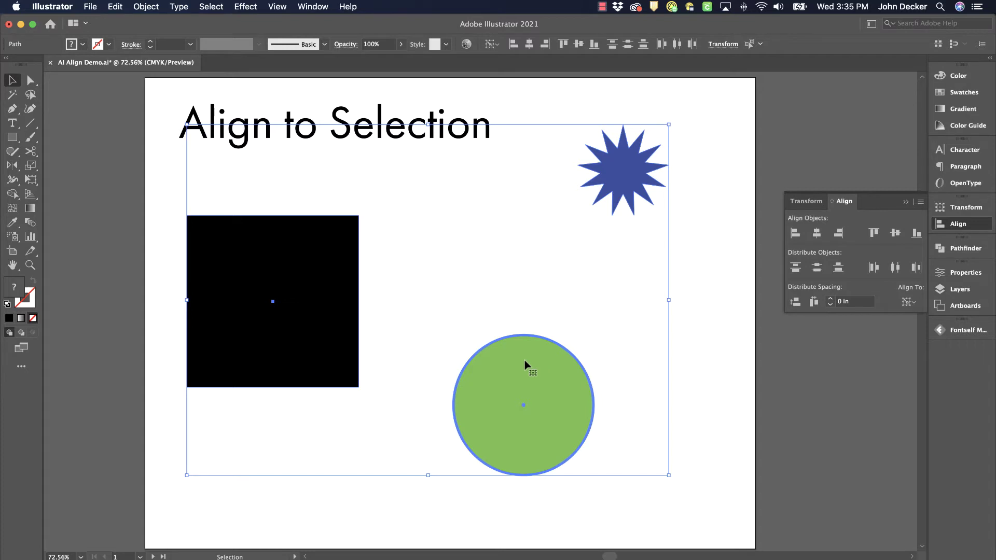
{"action": "left_click", "coordinate": [528, 45]}
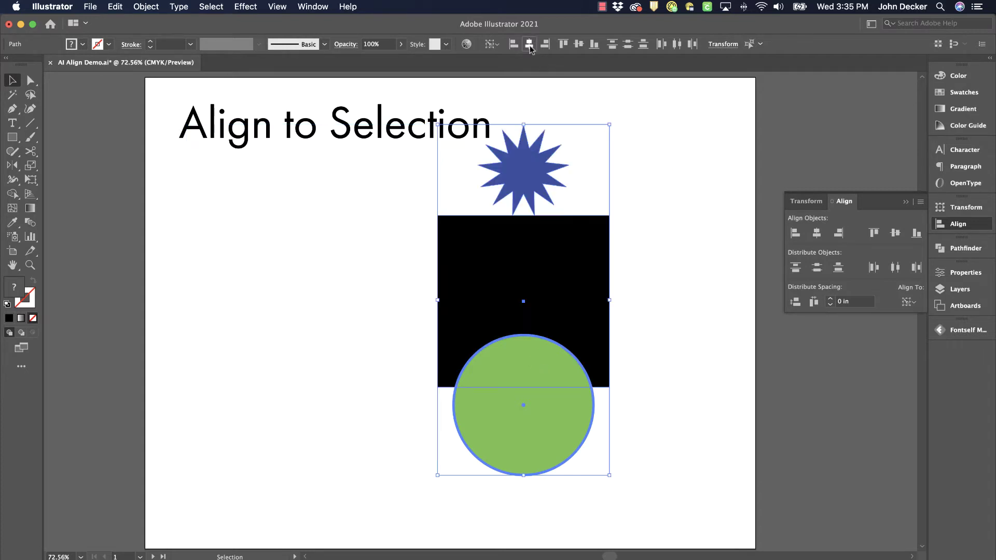
{"action": "left_click", "coordinate": [578, 44]}
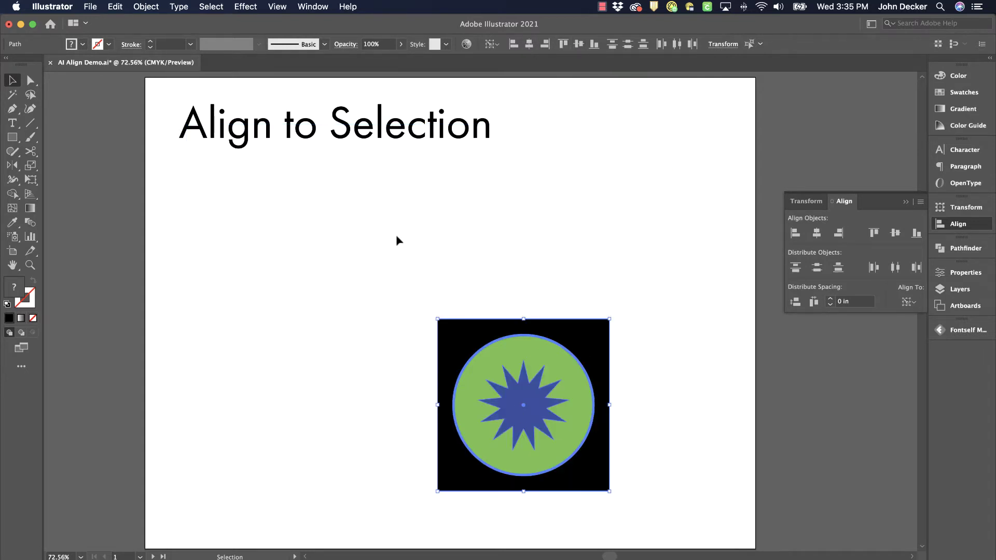
{"action": "left_click", "coordinate": [652, 411]}
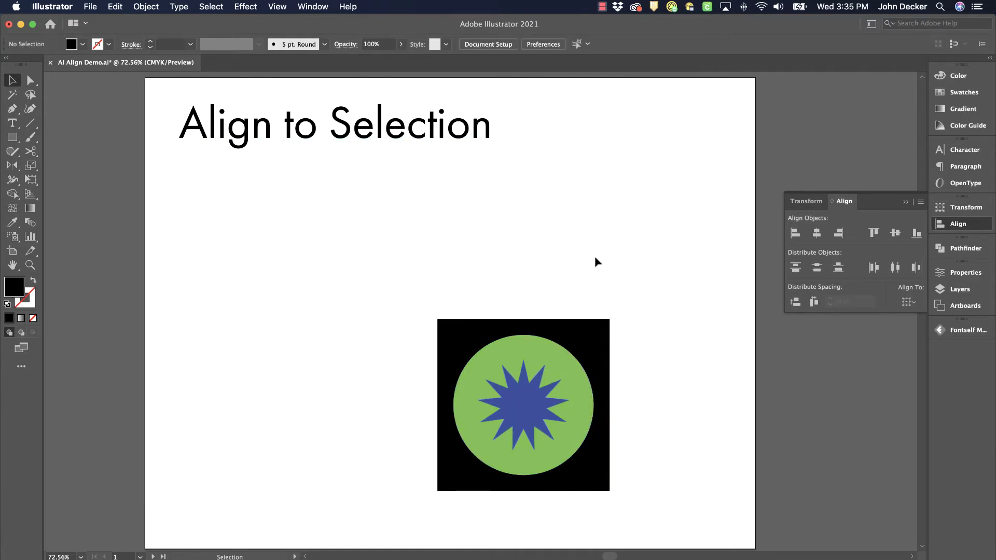
On the Align to Artboard page, centre the black square on the artboard both ways
{"action": "left_click_drag", "start_coordinate": [648, 507], "coordinate": [642, 156]}
{"action": "scroll", "coordinate": [642, 367], "scroll_direction": "down", "scroll_amount": 5}
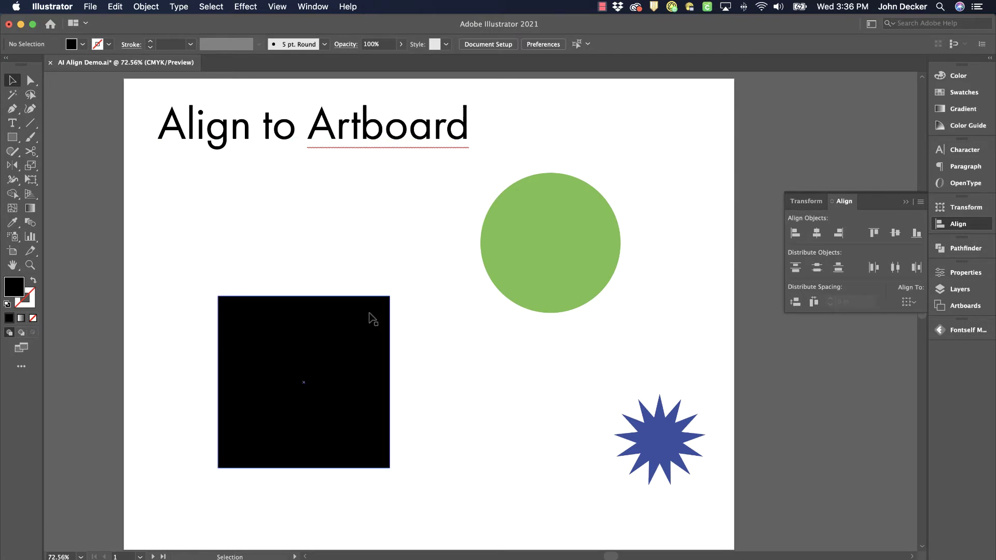
{"action": "left_click", "coordinate": [341, 326]}
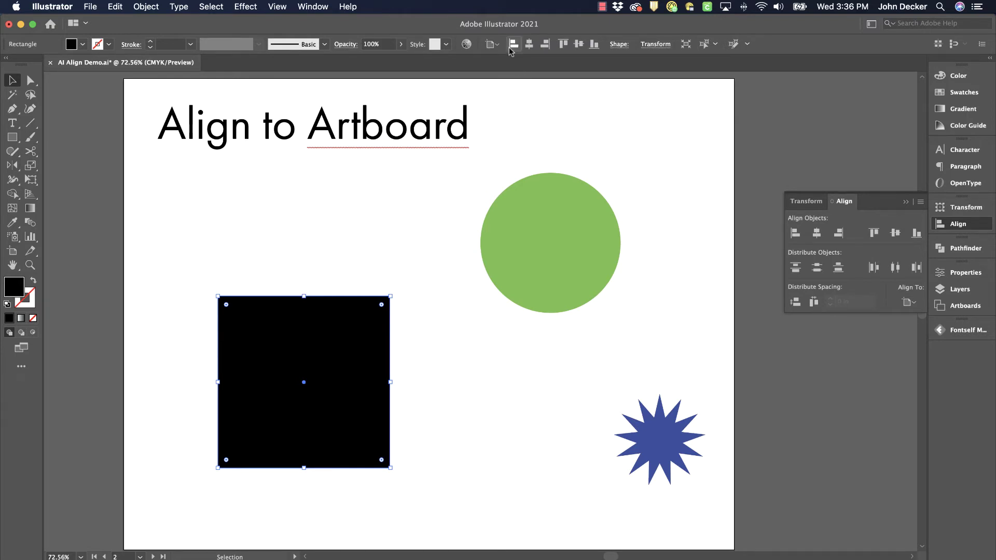
{"action": "left_click", "coordinate": [493, 44]}
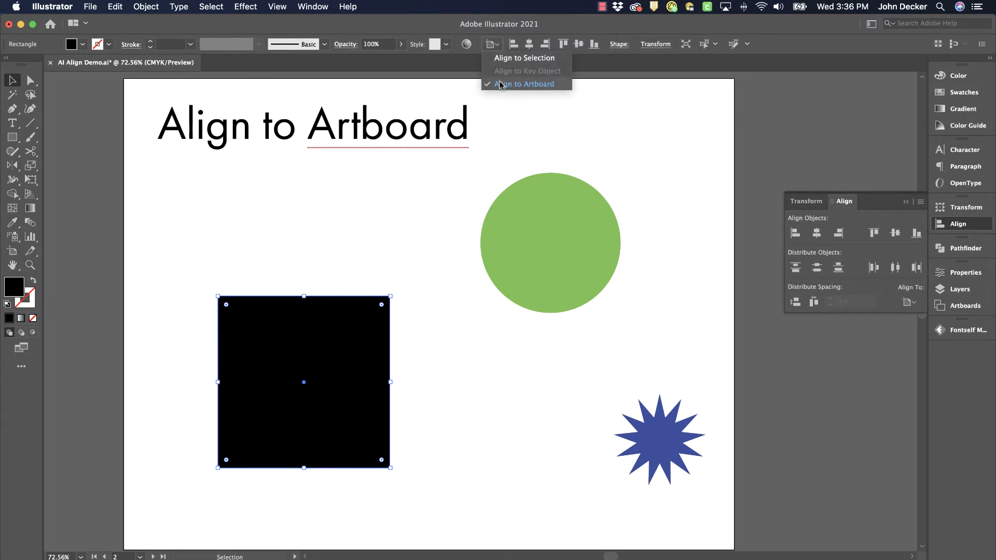
{"action": "left_click", "coordinate": [497, 45]}
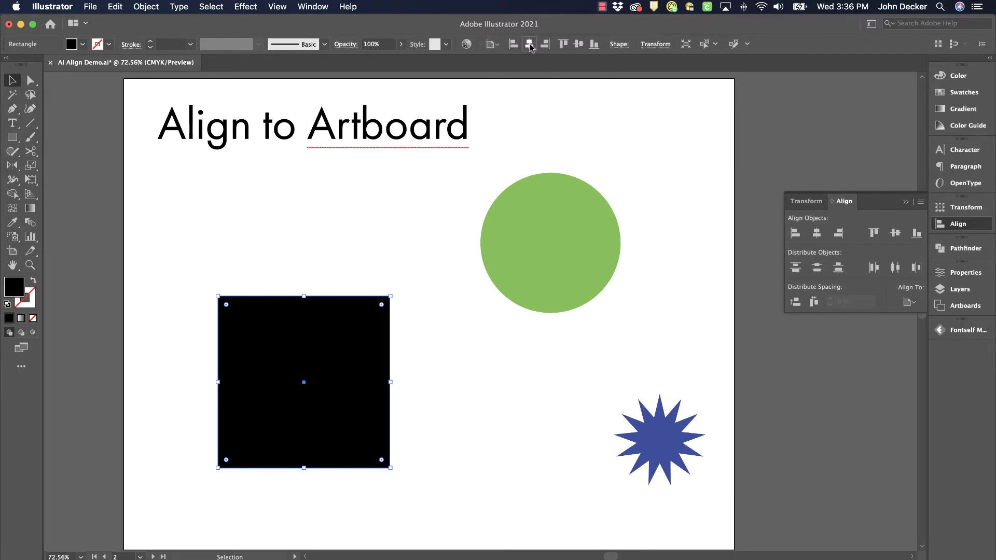
{"action": "left_click", "coordinate": [529, 45]}
{"action": "left_click", "coordinate": [577, 45]}
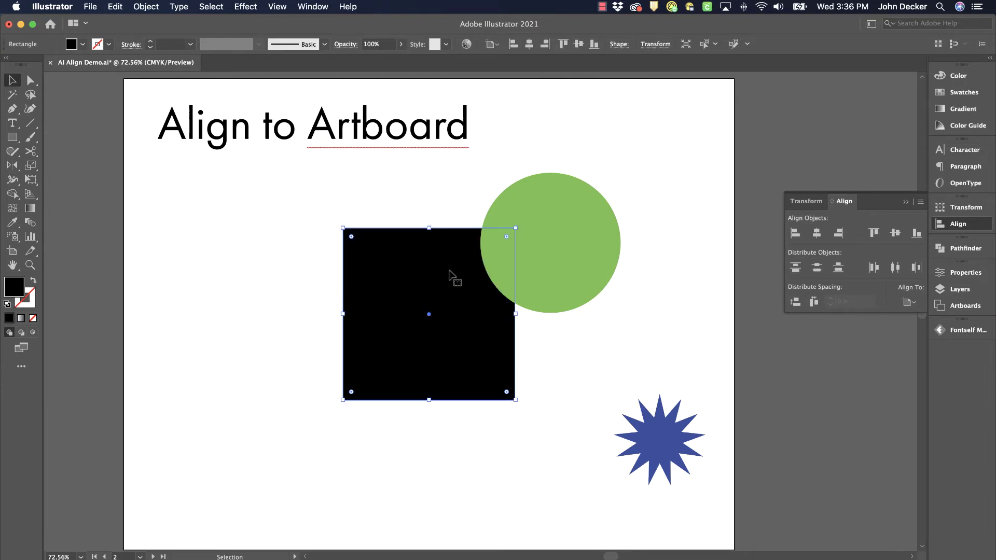
Drag the green circle to the top right, then centre it on the artboard
{"action": "left_click", "coordinate": [597, 254]}
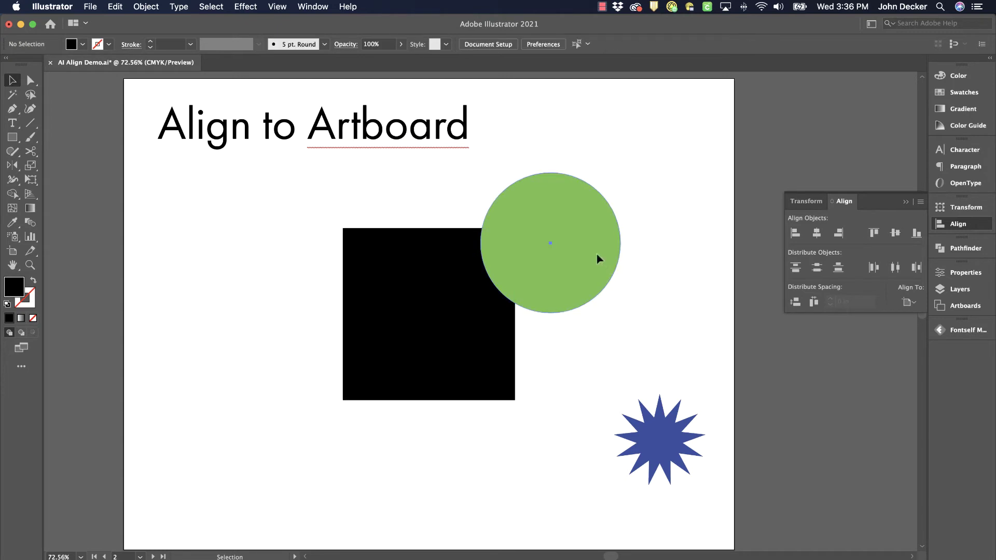
{"action": "left_click_drag", "start_coordinate": [596, 254], "coordinate": [671, 185]}
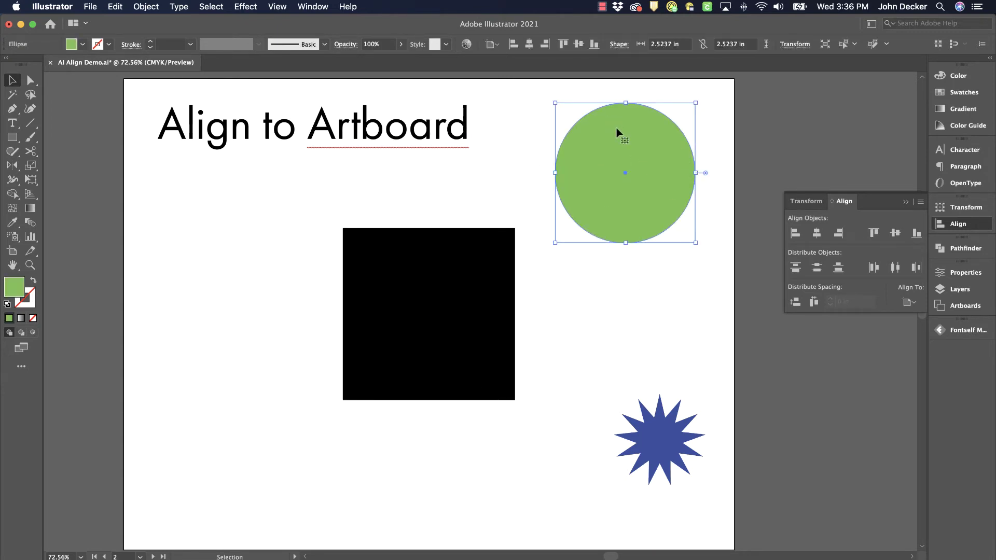
{"action": "left_click", "coordinate": [529, 46]}
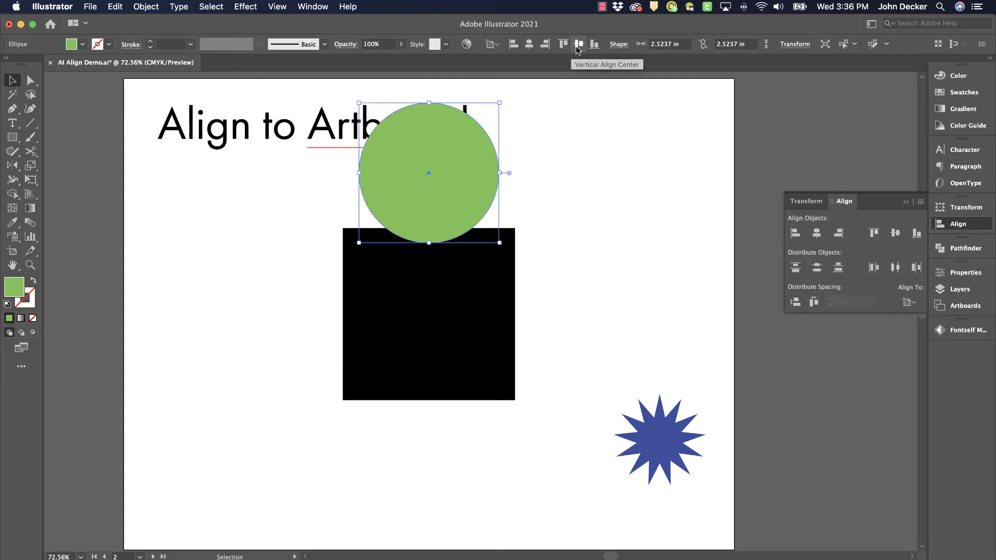
{"action": "left_click", "coordinate": [578, 45]}
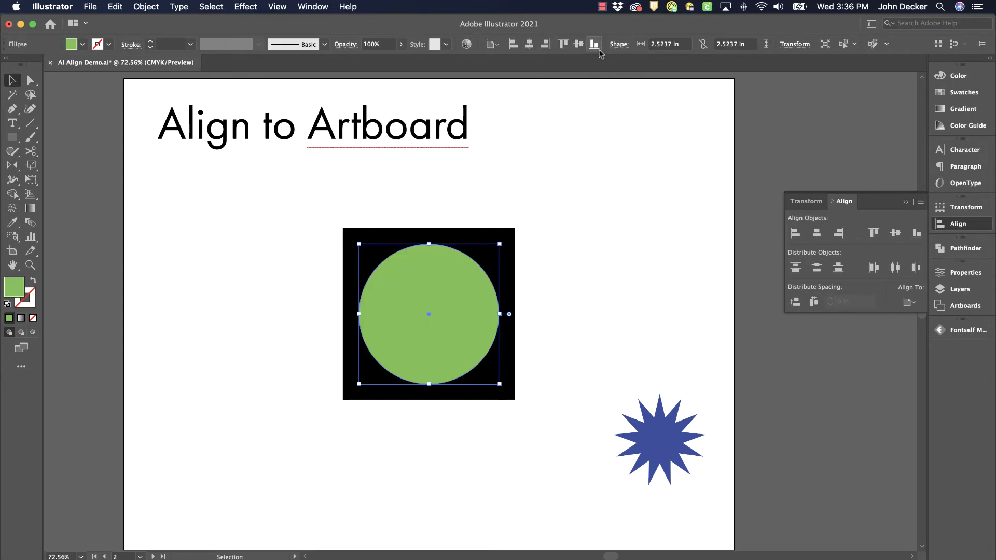
Snap the circle to the artboard's bottom, left, right and top edges, then re-centre it
{"action": "left_click", "coordinate": [594, 45]}
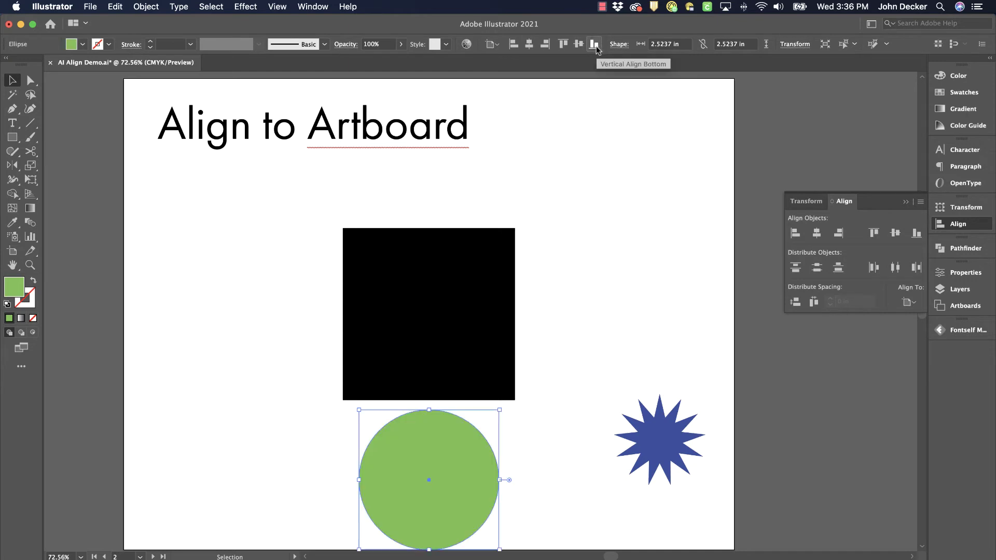
{"action": "left_click", "coordinate": [514, 45]}
{"action": "left_click", "coordinate": [545, 45]}
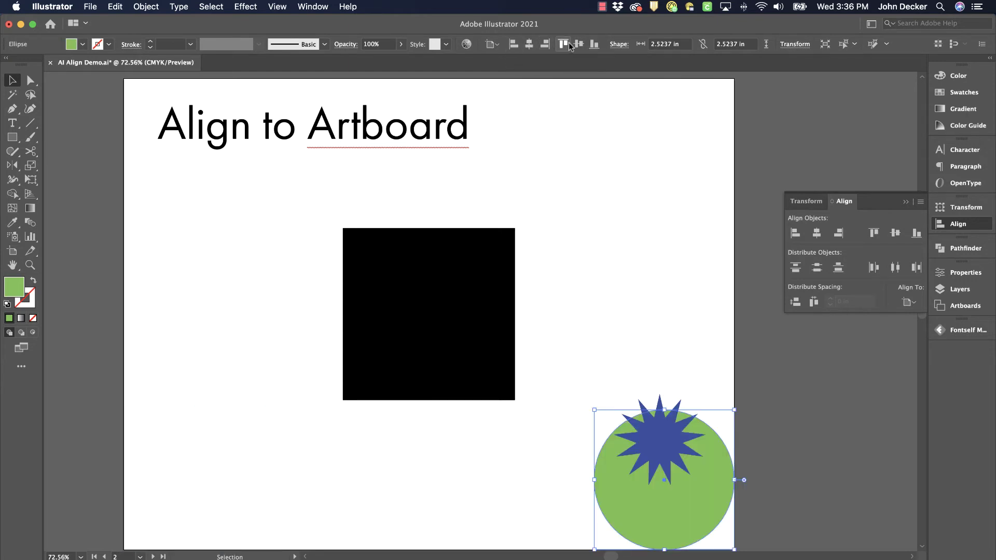
{"action": "left_click", "coordinate": [567, 44]}
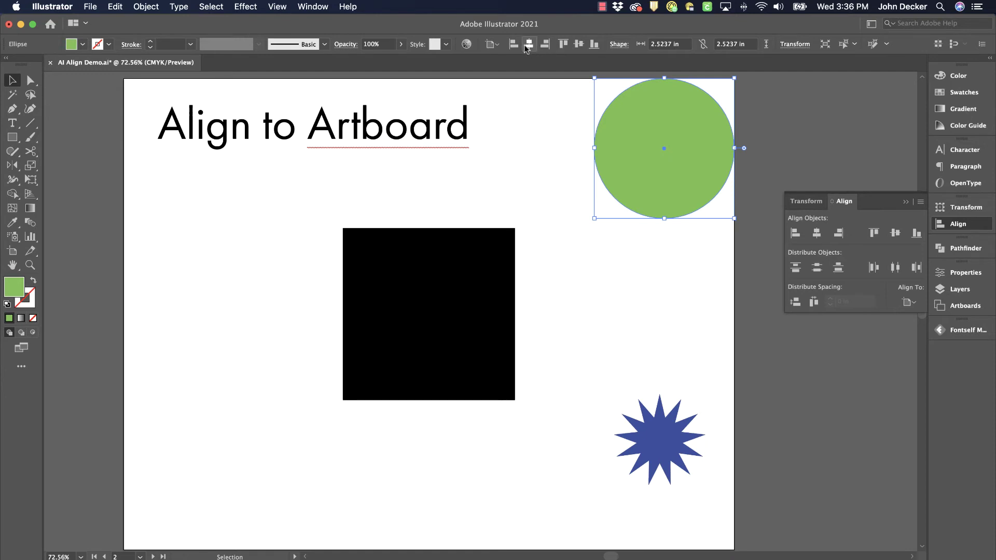
{"action": "left_click", "coordinate": [529, 46]}
{"action": "left_click", "coordinate": [579, 45]}
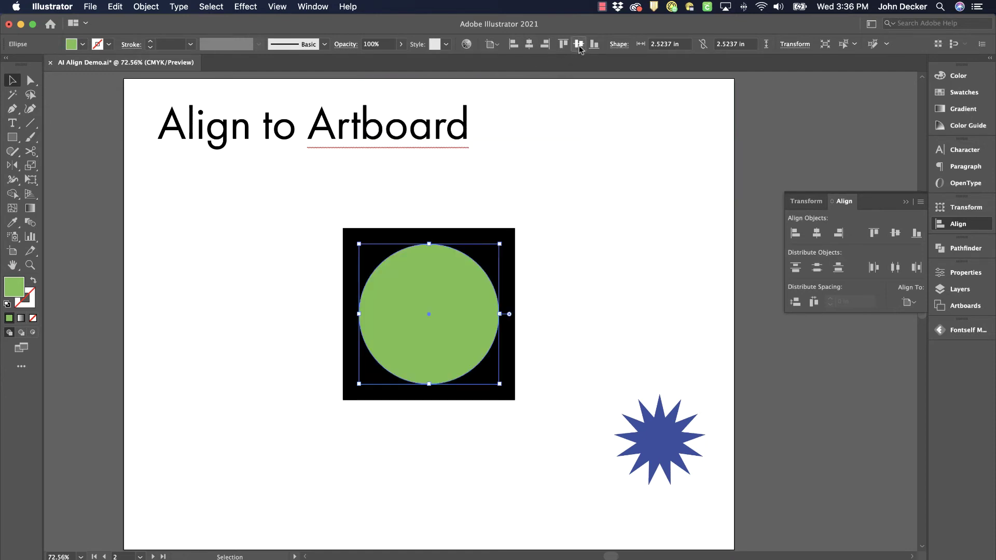
{"action": "left_click", "coordinate": [623, 201]}
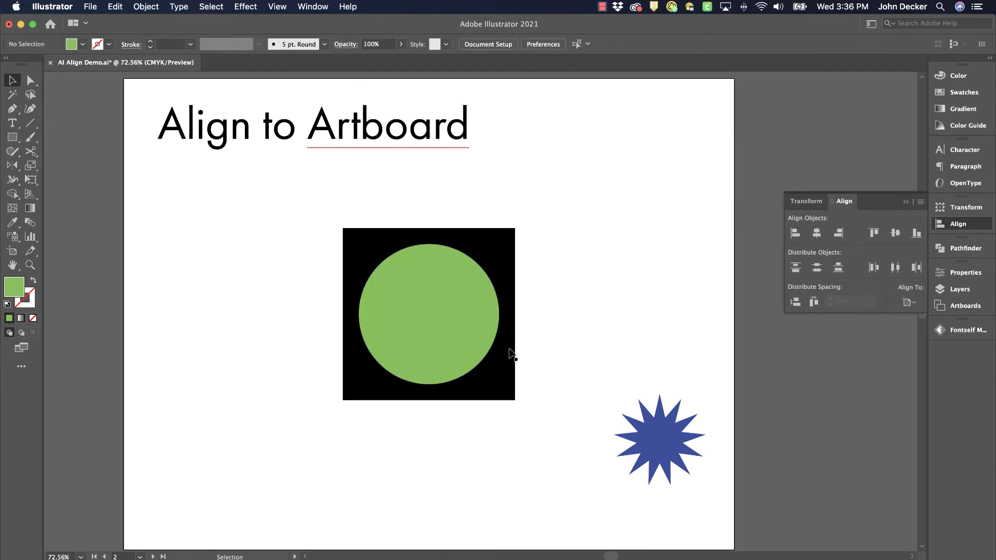
Scatter the circle and square, then centre all three shapes on the artboard both ways
{"action": "left_click_drag", "start_coordinate": [454, 317], "coordinate": [643, 199]}
{"action": "left_click_drag", "start_coordinate": [495, 294], "coordinate": [399, 359]}
{"action": "left_click_drag", "start_coordinate": [254, 232], "coordinate": [654, 440]}
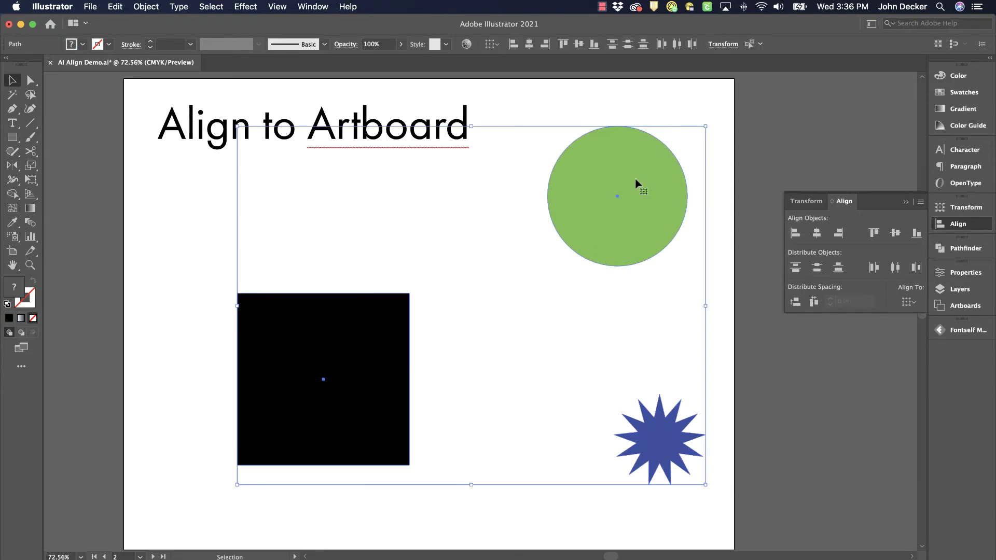
{"action": "left_click", "coordinate": [499, 44]}
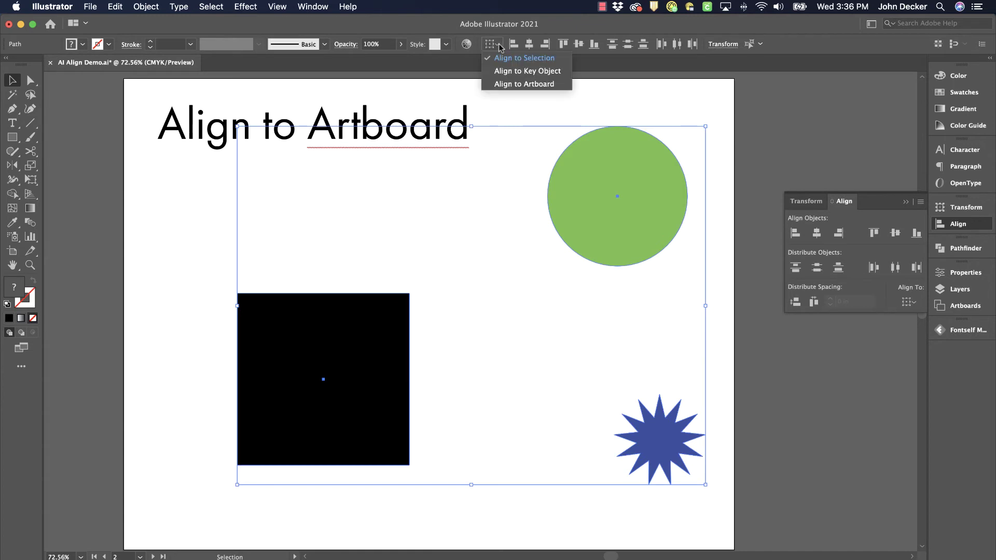
{"action": "left_click", "coordinate": [503, 85]}
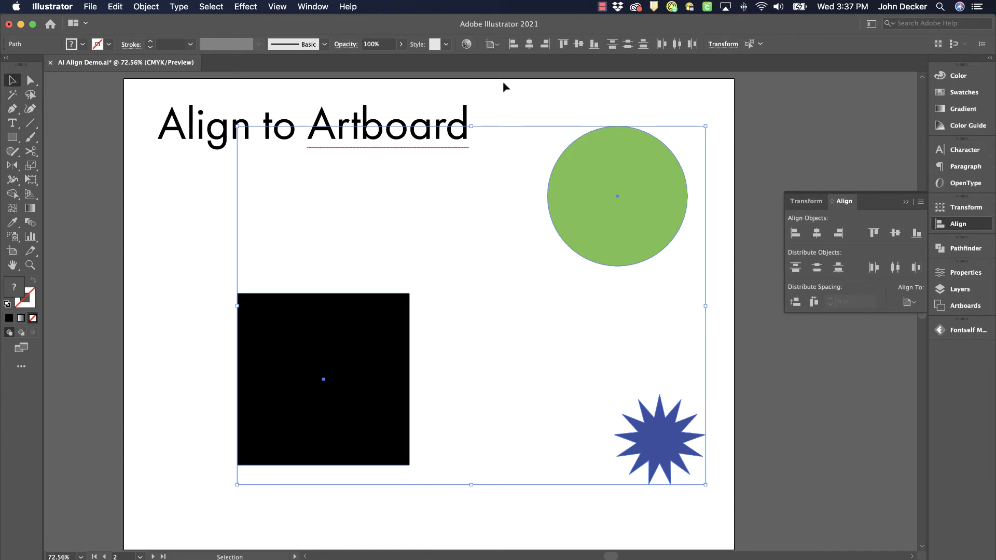
{"action": "left_click", "coordinate": [529, 44]}
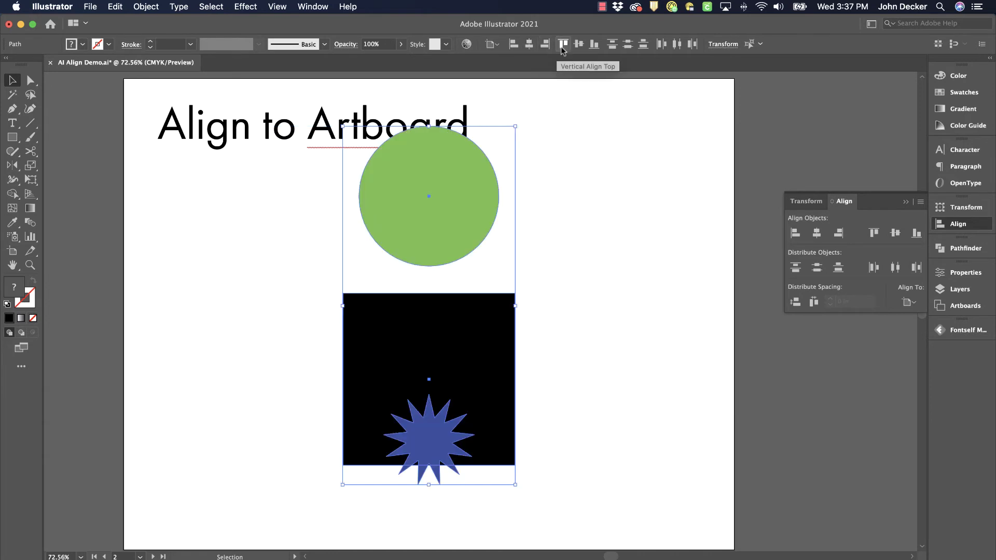
{"action": "left_click", "coordinate": [579, 45]}
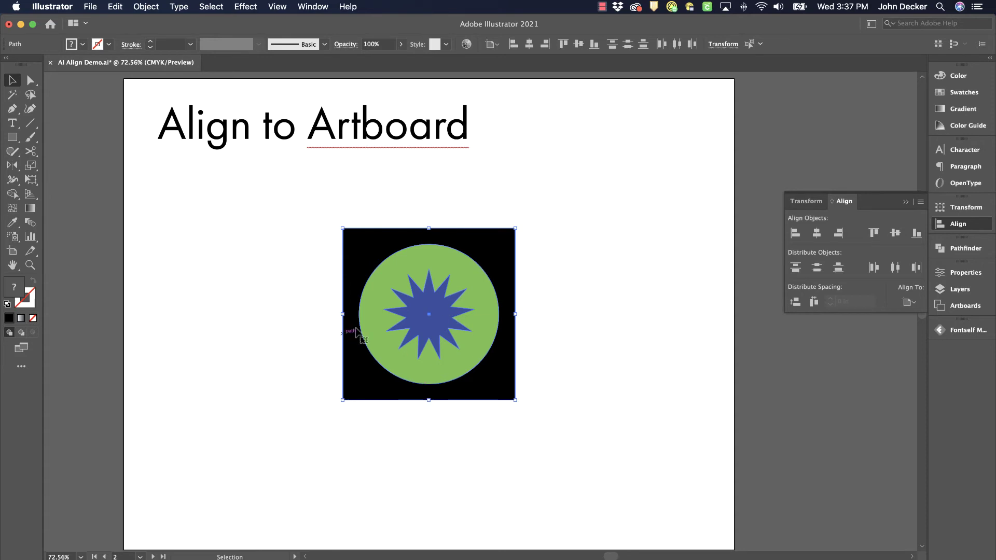
Shift the stacked artwork to the artboard's left and right edges, re-centre it horizontally, and deselect
{"action": "left_click", "coordinate": [512, 45]}
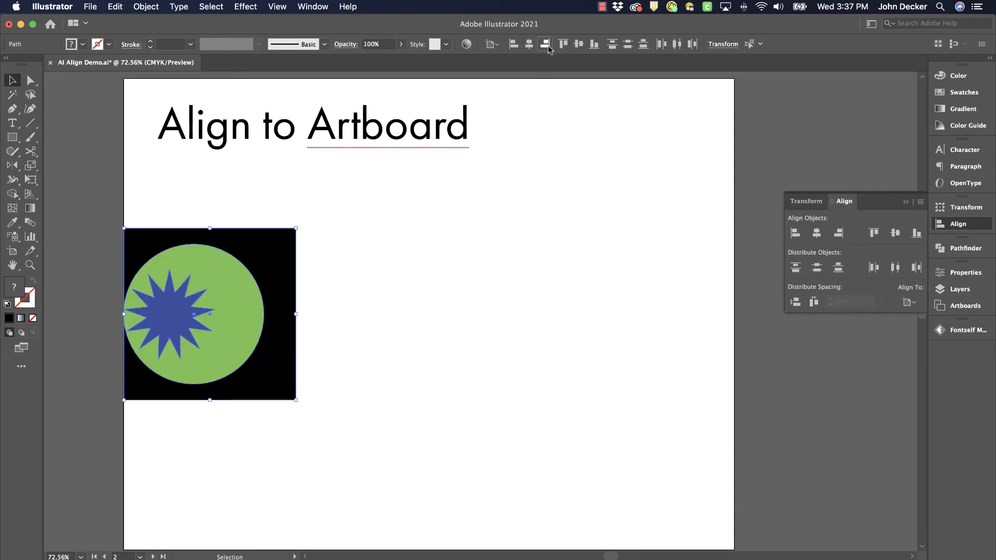
{"action": "left_click", "coordinate": [545, 45]}
{"action": "left_click", "coordinate": [529, 44]}
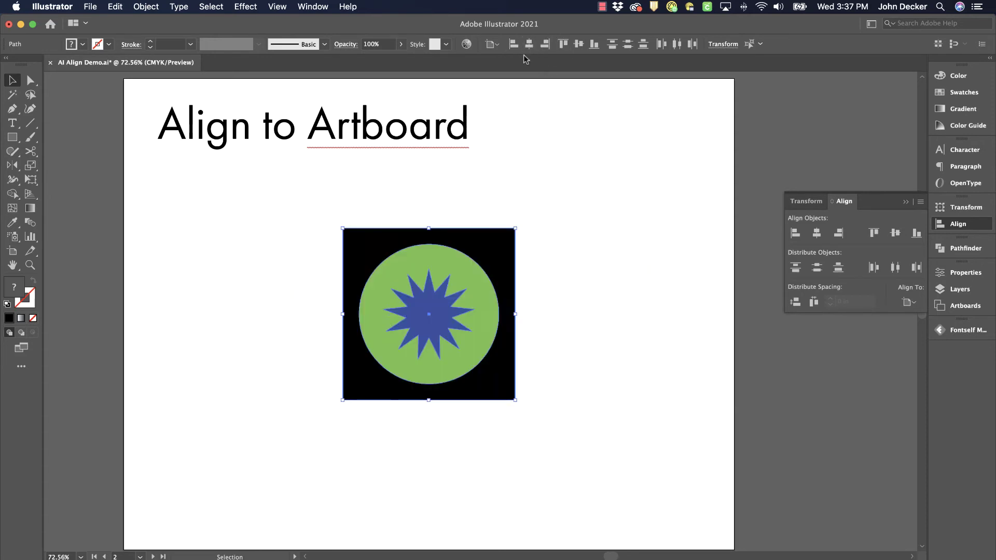
{"action": "left_click", "coordinate": [602, 260]}
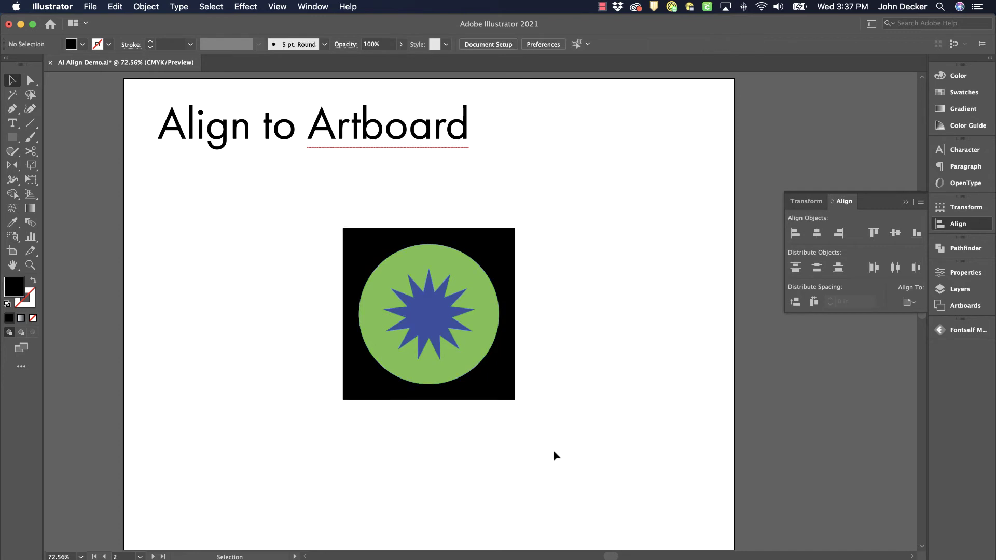
Pan to the Actual vs Visual Alignment artboard and make it active
{"action": "left_click_drag", "start_coordinate": [595, 495], "coordinate": [590, 192]}
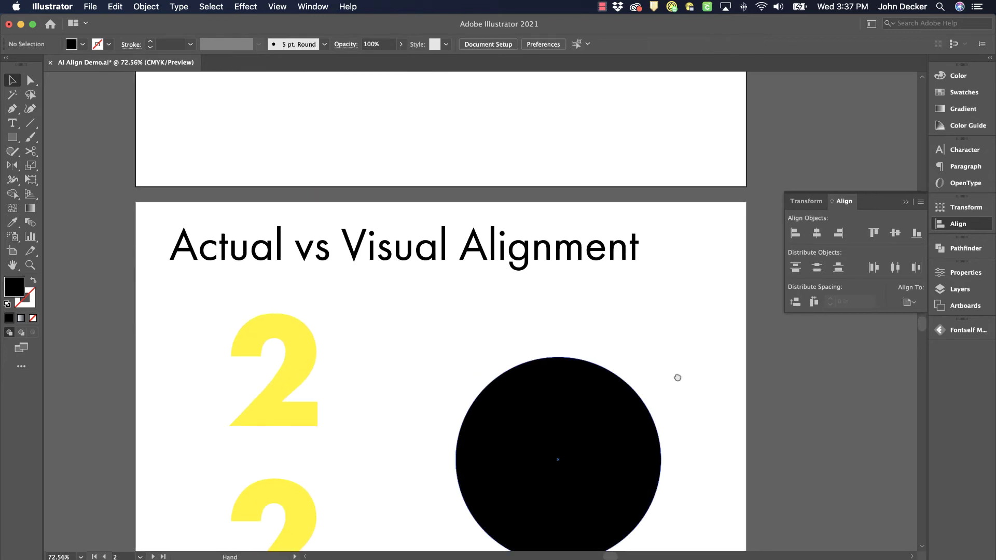
{"action": "left_click_drag", "start_coordinate": [677, 375], "coordinate": [666, 251]}
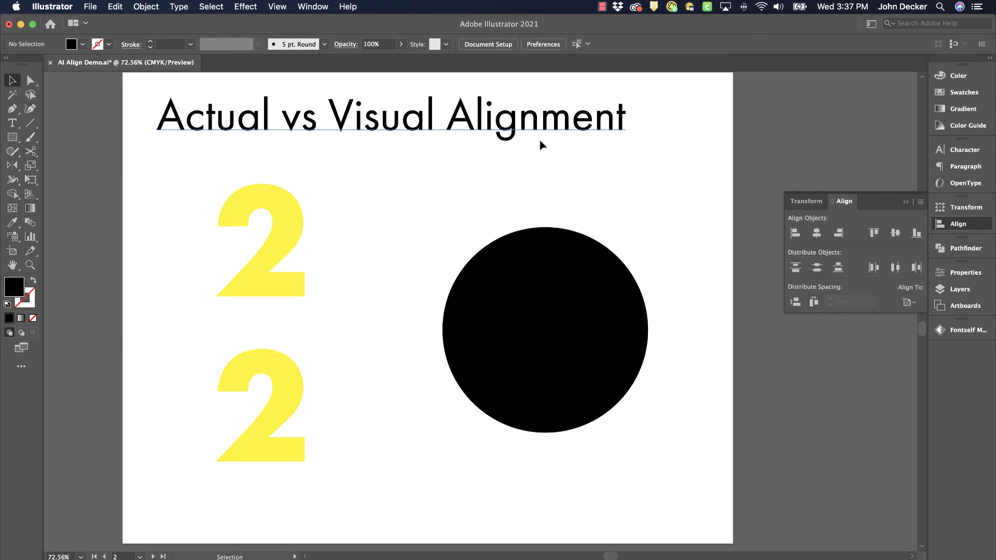
{"action": "left_click", "coordinate": [432, 167]}
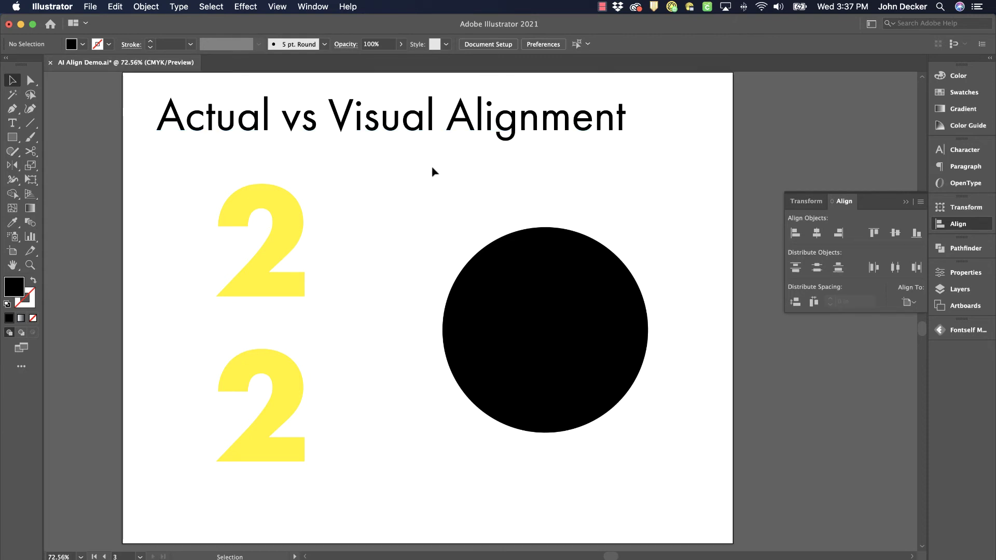
Inspect the black circle and both yellow 2s, toggling Outline view to compare them
{"action": "left_click", "coordinate": [521, 287]}
{"action": "left_click", "coordinate": [288, 208]}
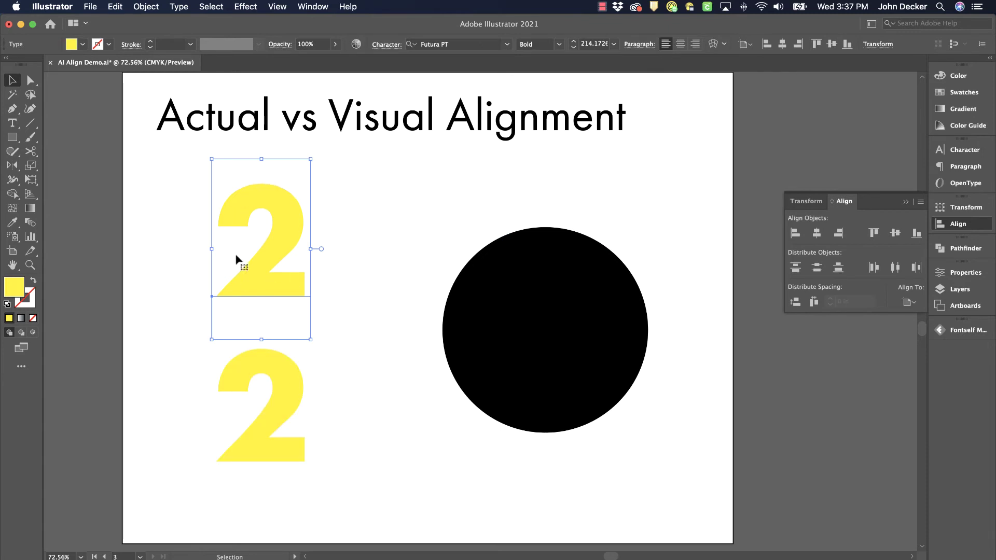
{"action": "left_click", "coordinate": [290, 410]}
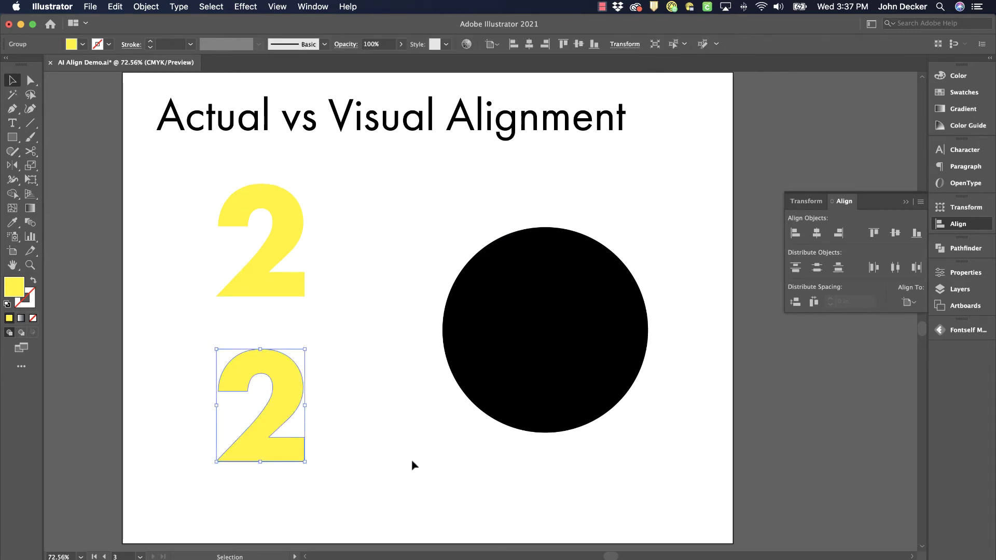
{"action": "key", "text": "a"}
{"action": "key", "text": "ctrl+y"}
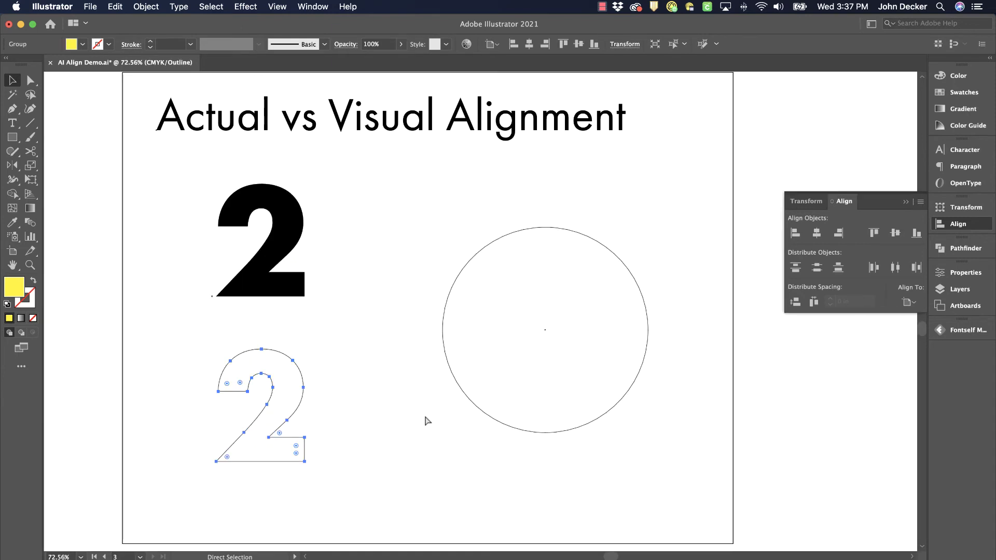
{"action": "key", "text": "v"}
{"action": "key", "text": "ctrl+y"}
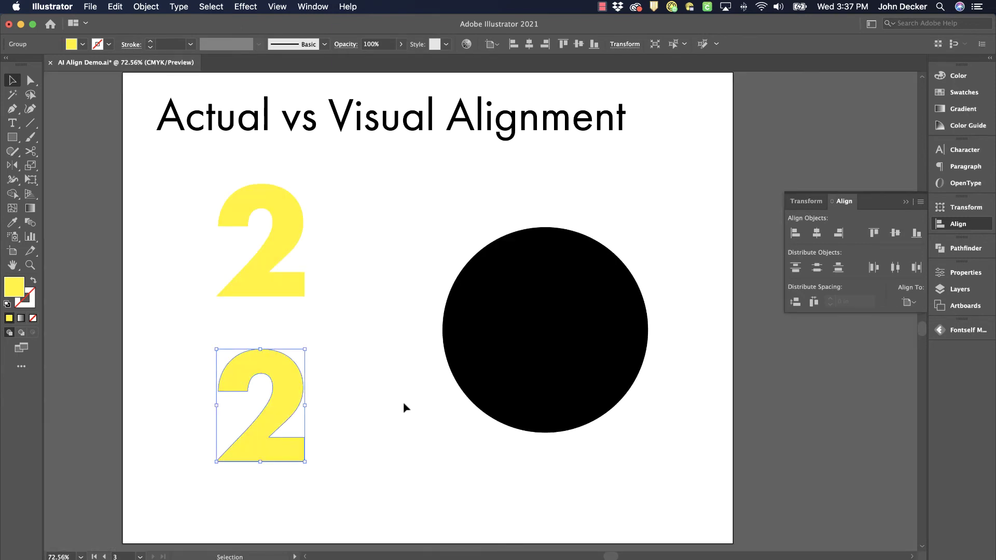
{"action": "left_click", "coordinate": [389, 385]}
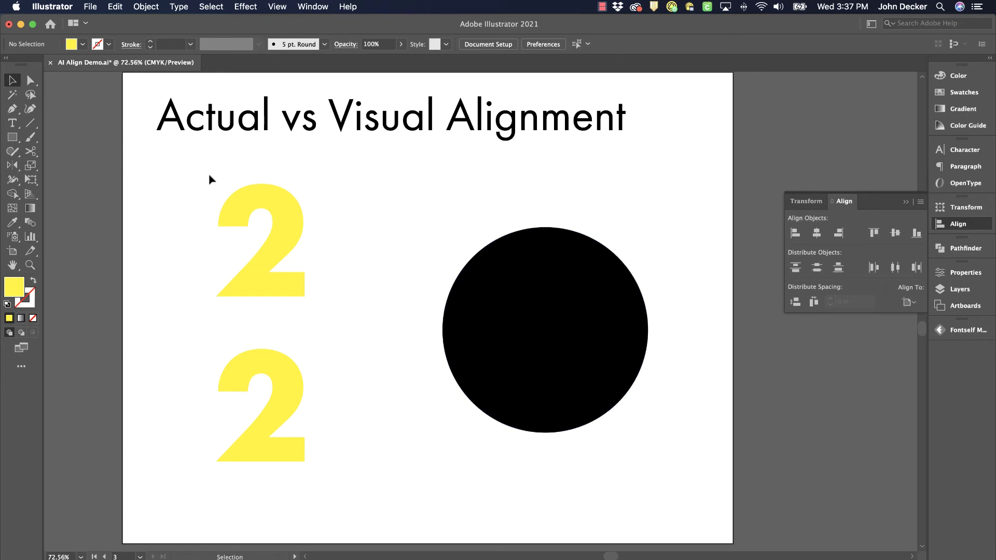
Centre the upper yellow 2 horizontally and vertically on the black circle as key object
{"action": "left_click", "coordinate": [283, 206]}
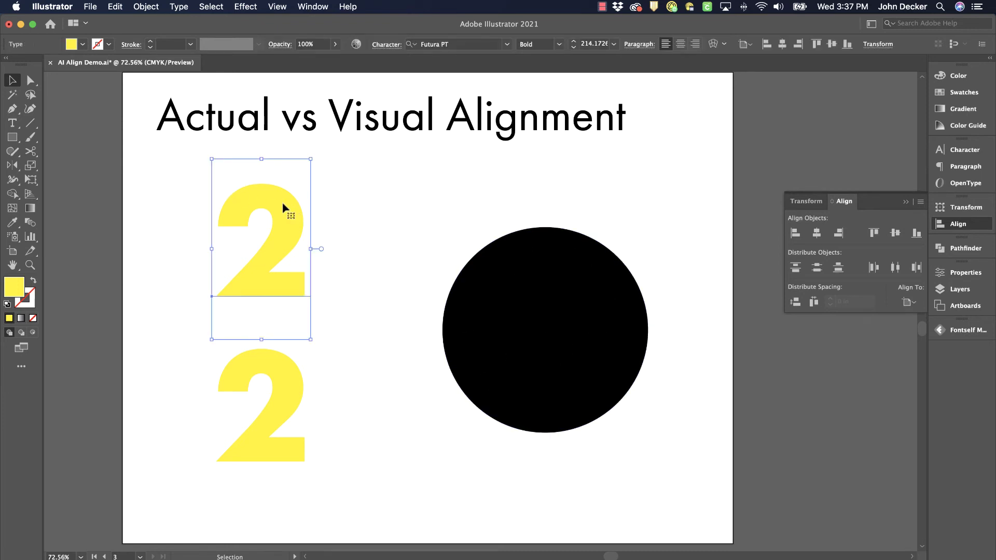
{"action": "left_click", "coordinate": [499, 291], "text": "shift"}
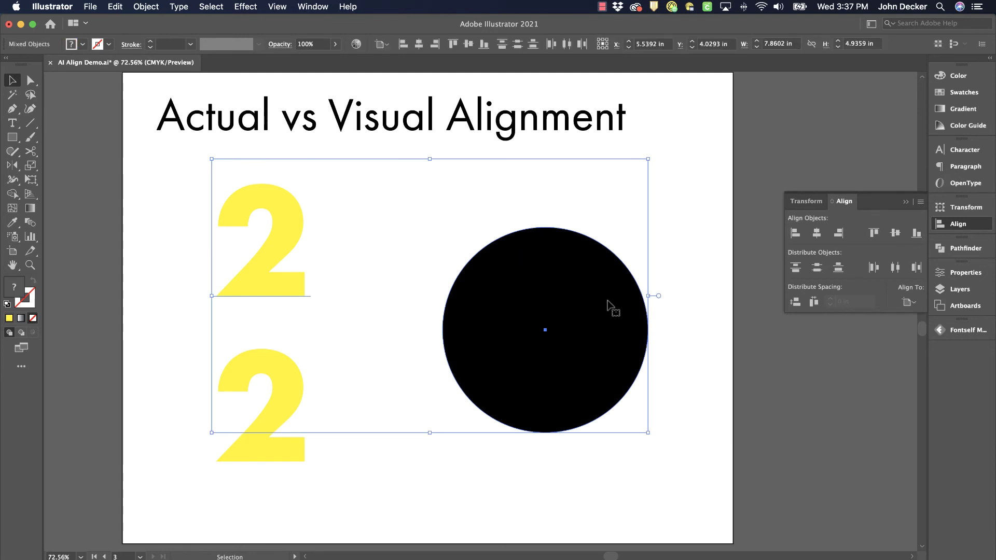
{"action": "left_click", "coordinate": [517, 311]}
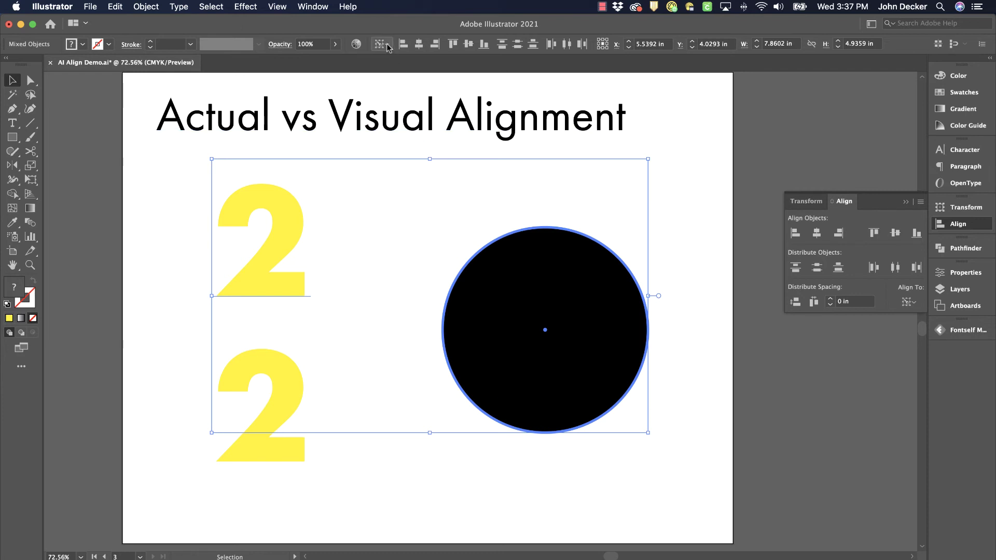
{"action": "left_click", "coordinate": [419, 45]}
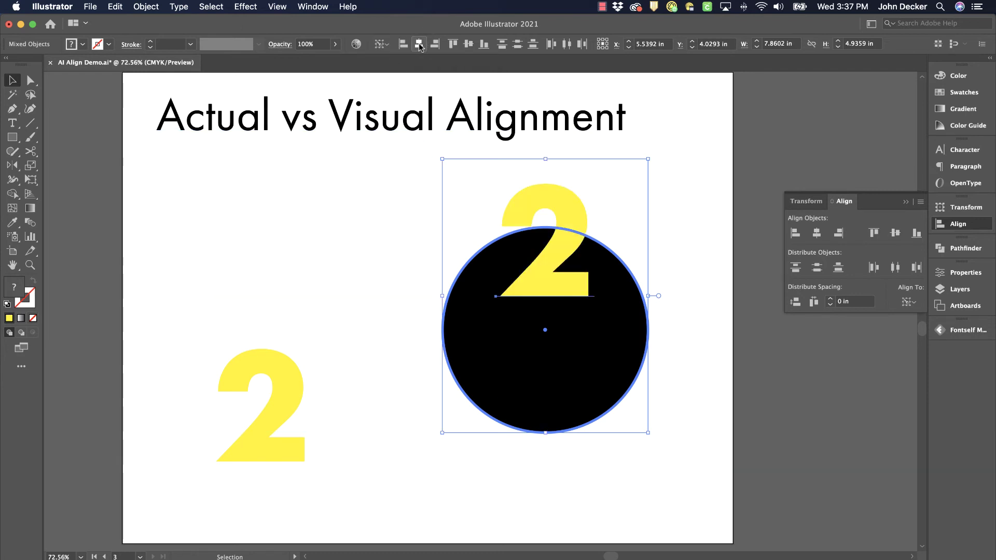
{"action": "left_click", "coordinate": [469, 46]}
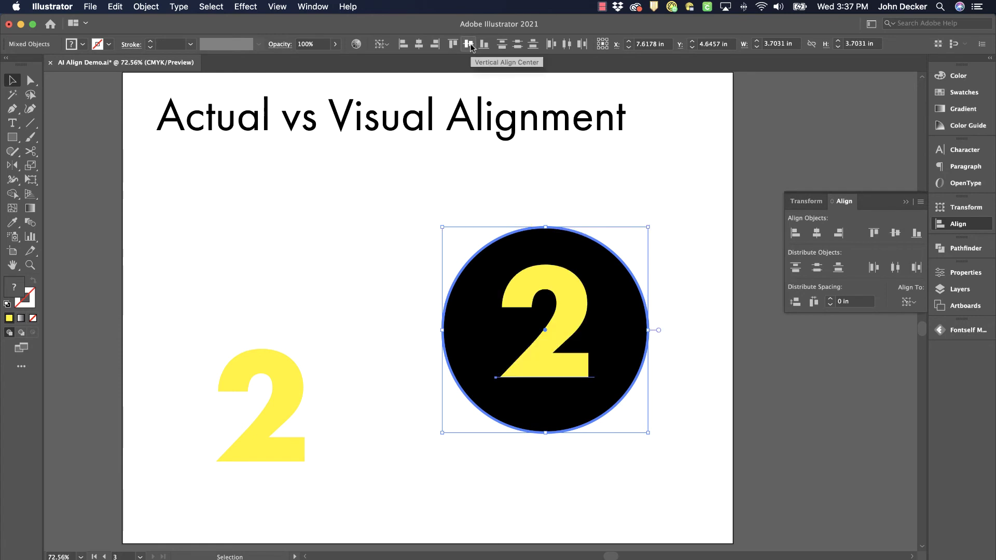
{"action": "left_click", "coordinate": [677, 186]}
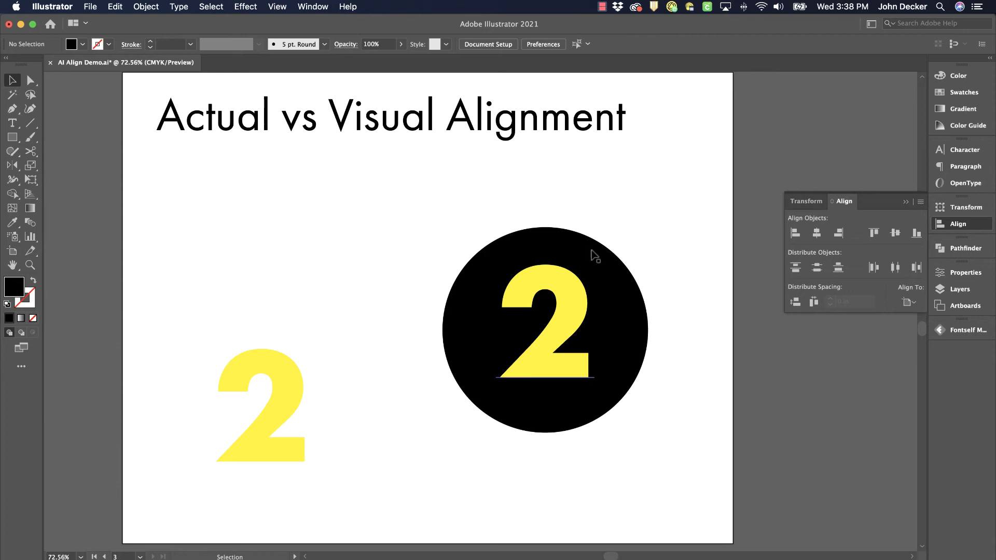
Nudge the yellow 2 down one step inside the black circle, deselecting to judge its position
{"action": "left_click", "coordinate": [534, 294]}
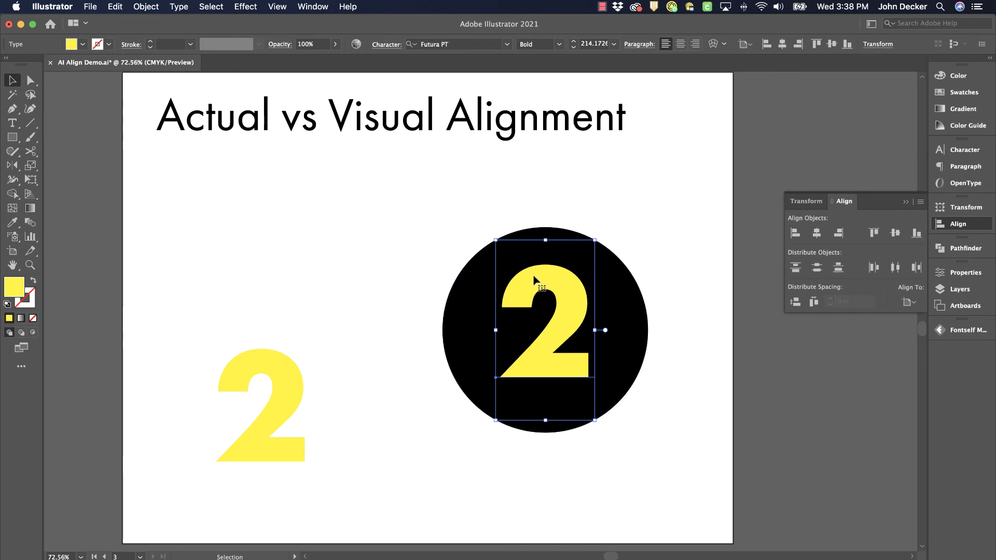
{"action": "left_click", "coordinate": [658, 222]}
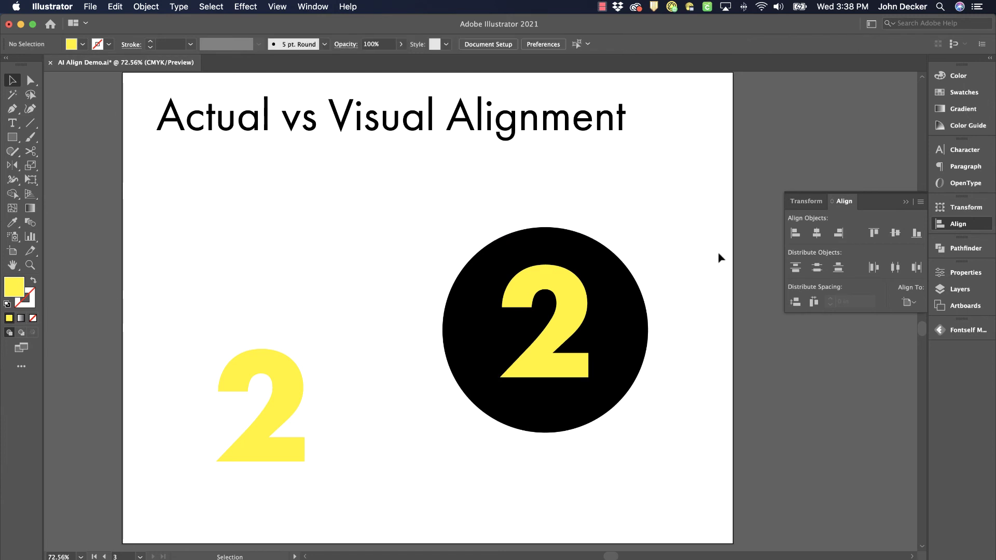
{"action": "left_click", "coordinate": [567, 286]}
{"action": "key", "text": "Down"}
{"action": "key", "text": "Down"}
{"action": "key", "text": "Down"}
{"action": "key", "text": "Down"}
{"action": "key", "text": "Down"}
{"action": "key", "text": "Down"}
{"action": "key", "text": "Down"}
{"action": "key", "text": "Down"}
{"action": "key", "text": "Down"}
{"action": "key", "text": "Down"}
{"action": "key", "text": "Down"}
{"action": "key", "text": "Down"}
{"action": "key", "text": "Down"}
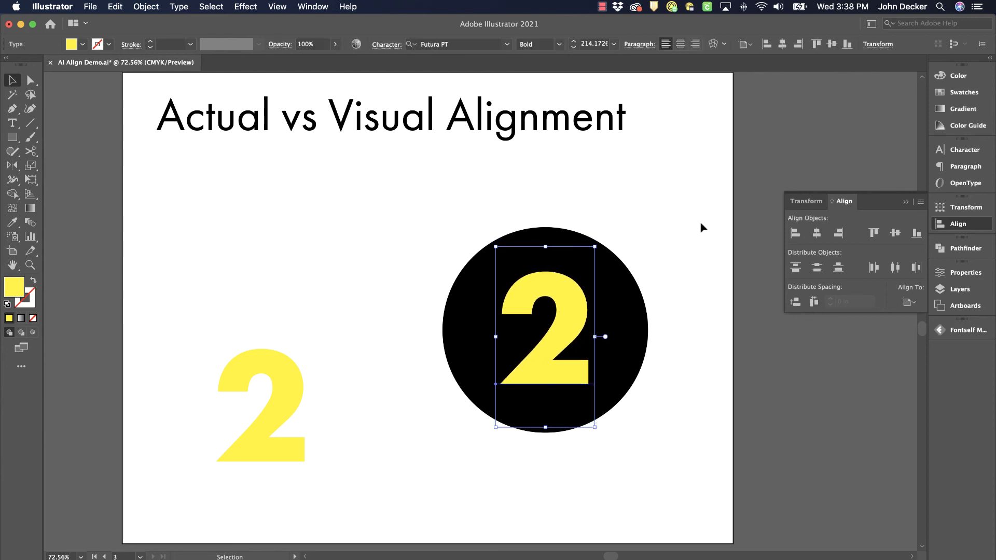
{"action": "left_click", "coordinate": [704, 225]}
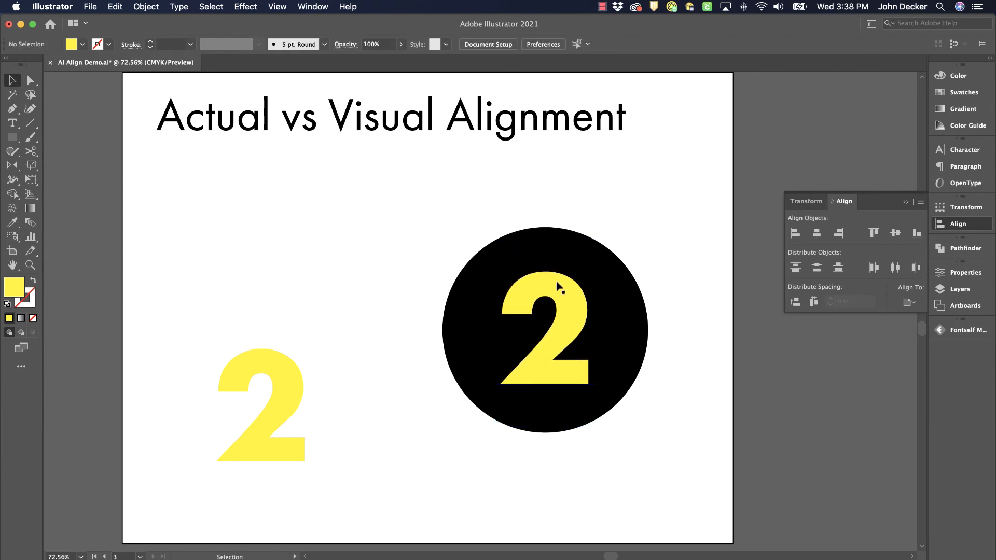
{"action": "left_click", "coordinate": [557, 285]}
{"action": "left_click", "coordinate": [706, 195]}
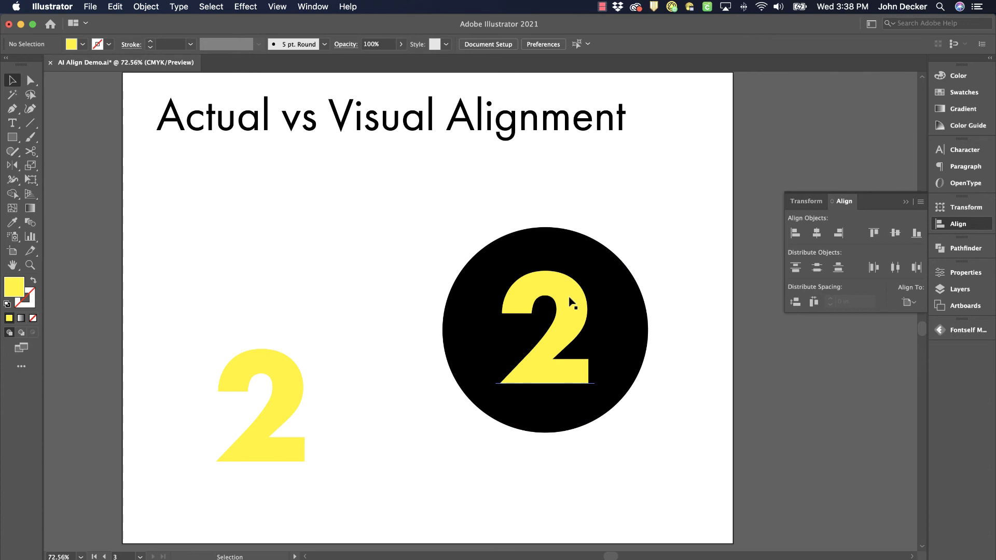
Move the typed 2 back to the upper left and centre the outlined 2 on the circle as key object
{"action": "left_click_drag", "start_coordinate": [572, 303], "coordinate": [267, 201]}
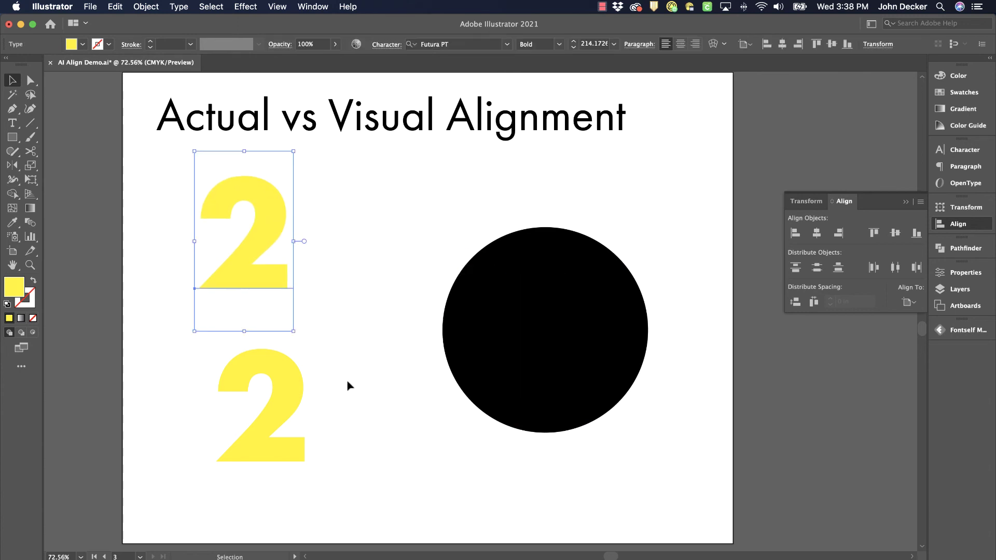
{"action": "left_click", "coordinate": [297, 374]}
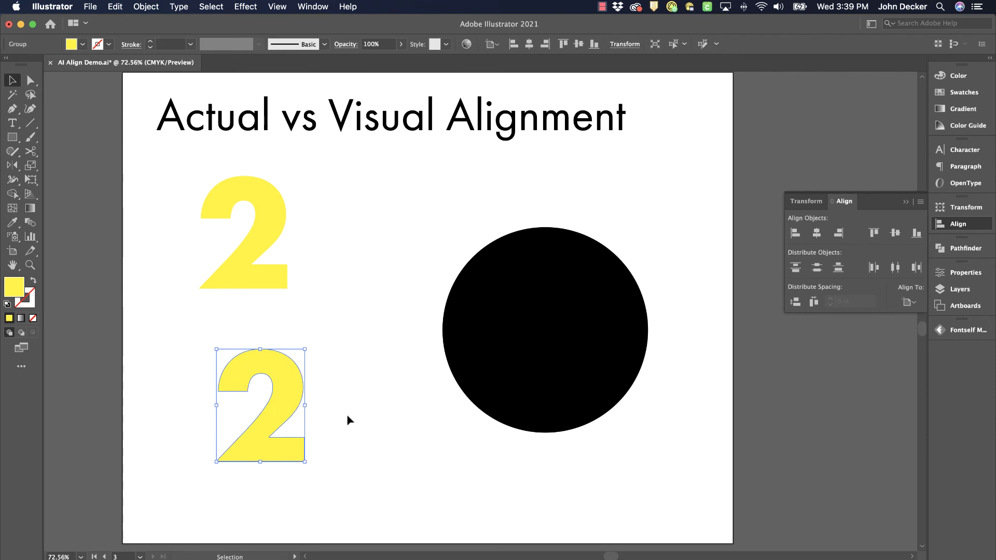
{"action": "left_click", "coordinate": [534, 340], "text": "shift"}
{"action": "left_click", "coordinate": [531, 346]}
{"action": "left_click", "coordinate": [529, 44]}
{"action": "left_click", "coordinate": [584, 48]}
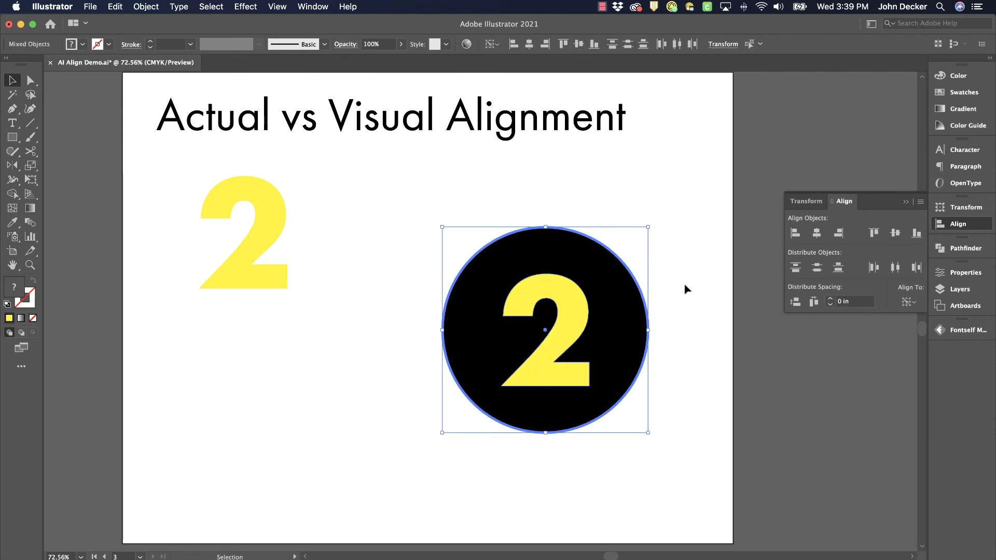
{"action": "left_click", "coordinate": [726, 380]}
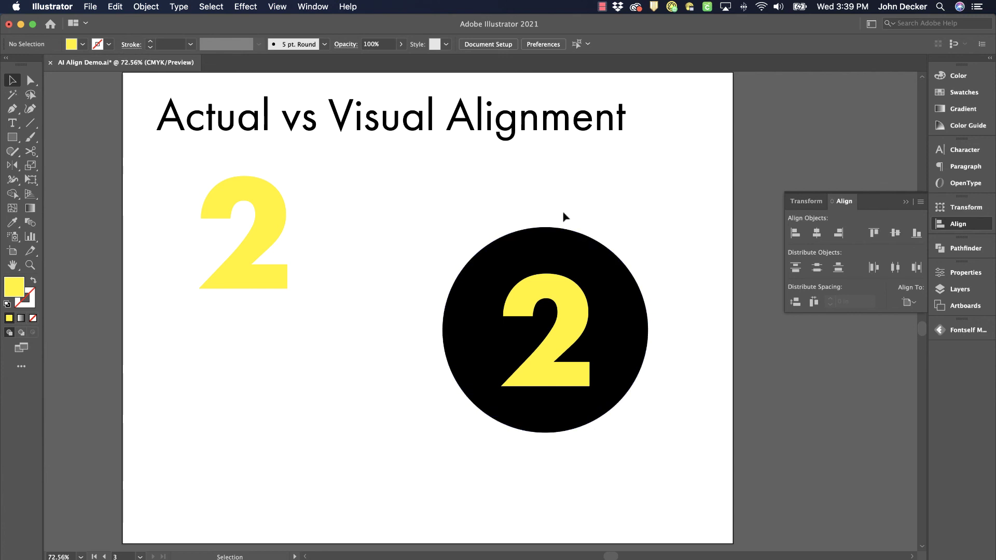
Nudge the outlined yellow 2 up, then left and back right, until it looks visually centred
{"action": "left_click", "coordinate": [564, 329]}
{"action": "key", "text": "Up"}
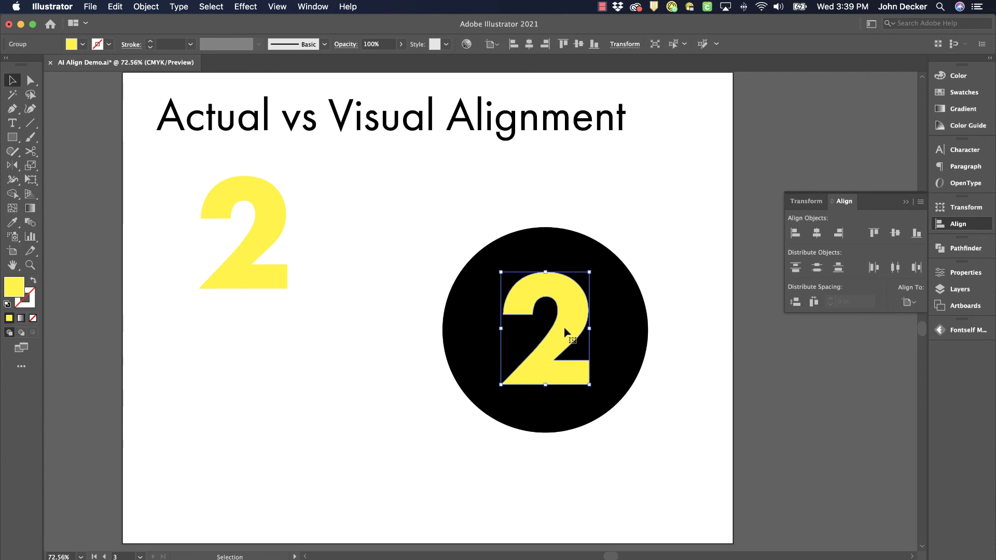
{"action": "key", "text": "Left"}
{"action": "key", "text": "Left"}
{"action": "key", "text": "Left"}
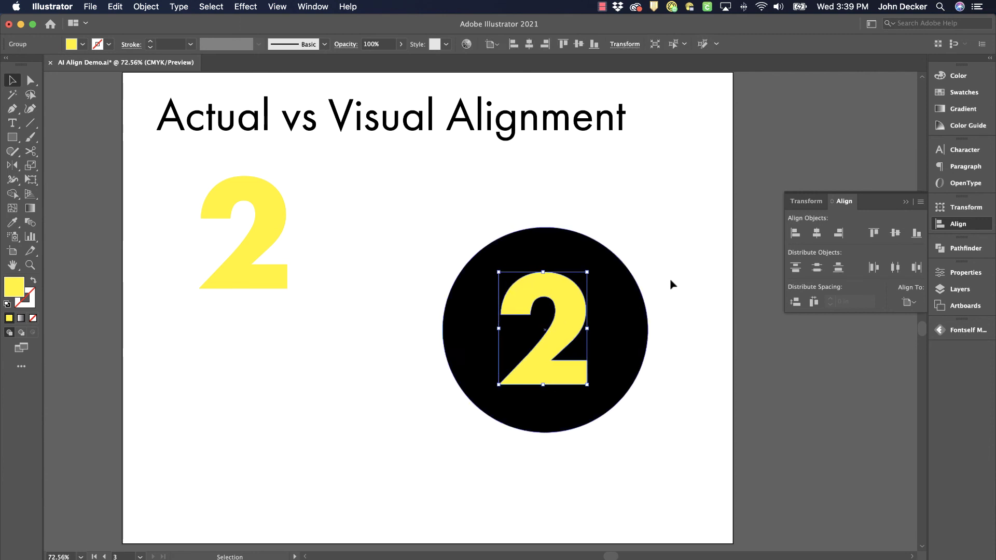
{"action": "left_click", "coordinate": [669, 242]}
{"action": "left_click", "coordinate": [566, 300]}
{"action": "key", "text": "Right"}
{"action": "key", "text": "Right"}
{"action": "key", "text": "Right"}
{"action": "left_click", "coordinate": [720, 212]}
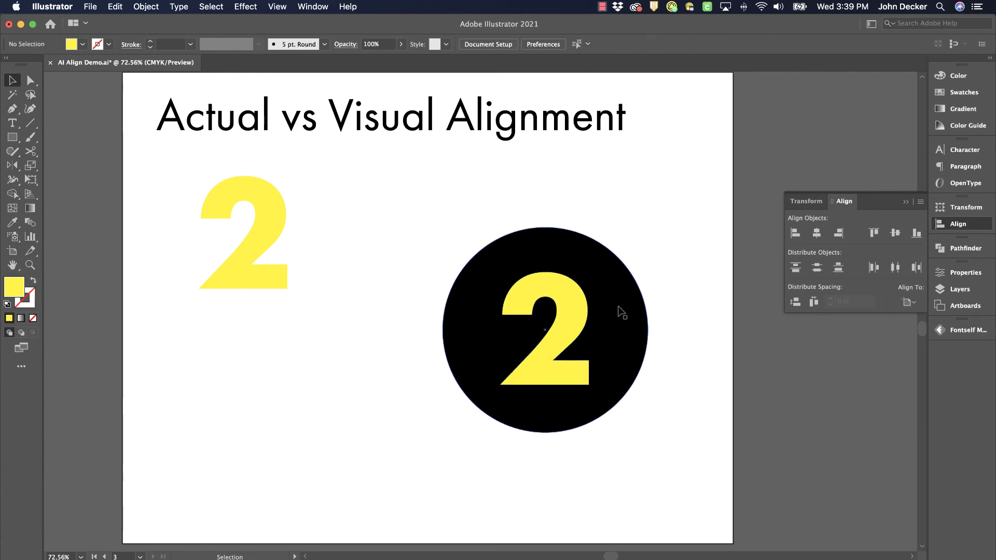
{"action": "left_click", "coordinate": [563, 308]}
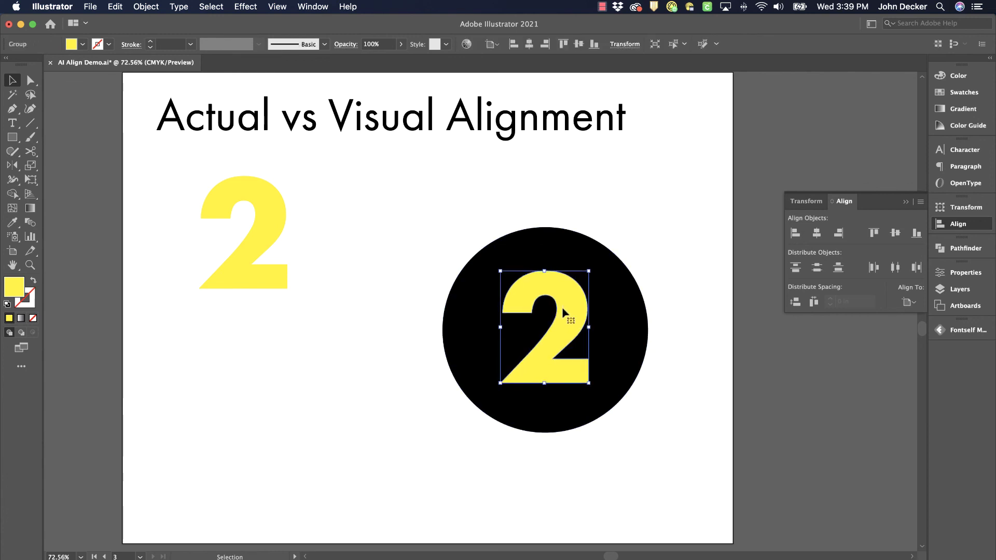
{"action": "left_click", "coordinate": [695, 346]}
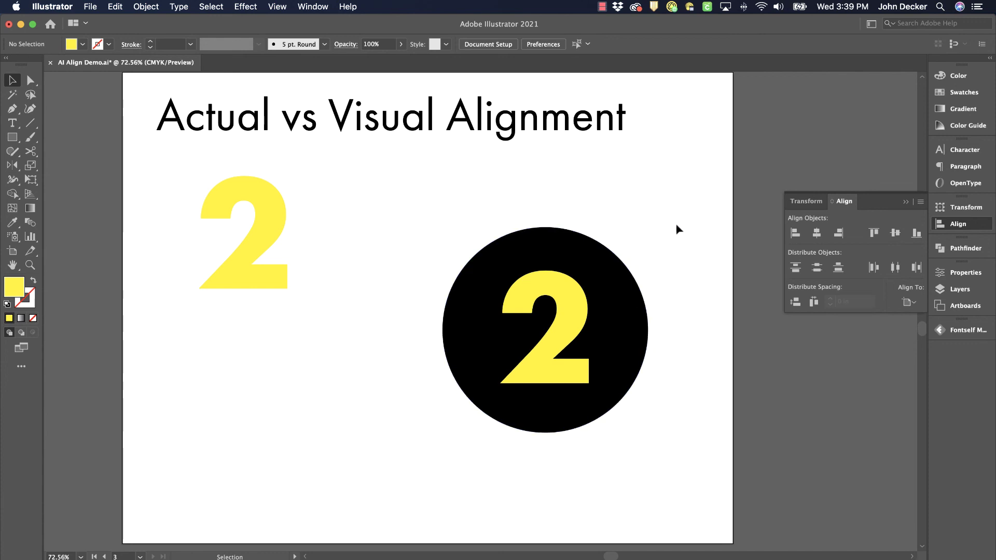
{"action": "left_click_drag", "start_coordinate": [677, 229], "coordinate": [369, 457]}
{"action": "left_click", "coordinate": [360, 442]}
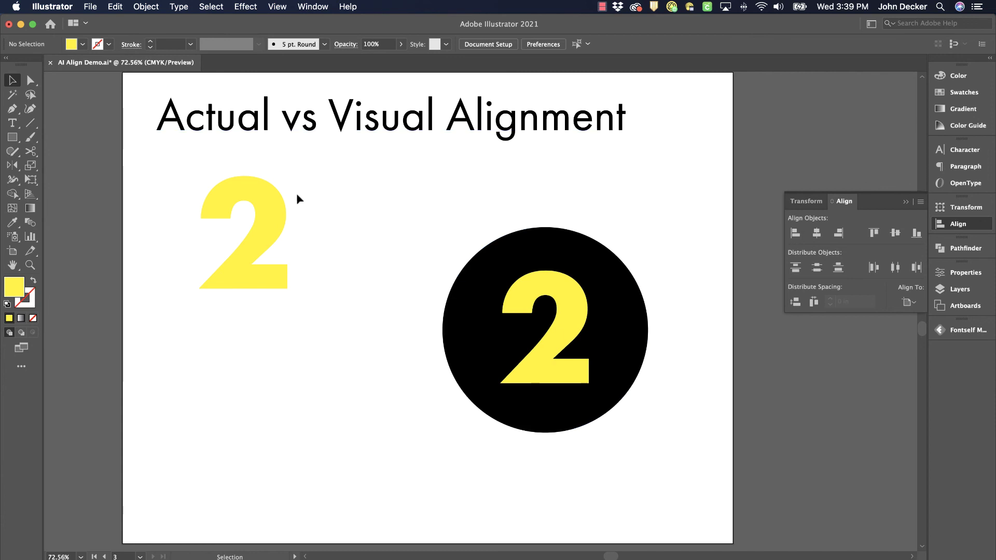